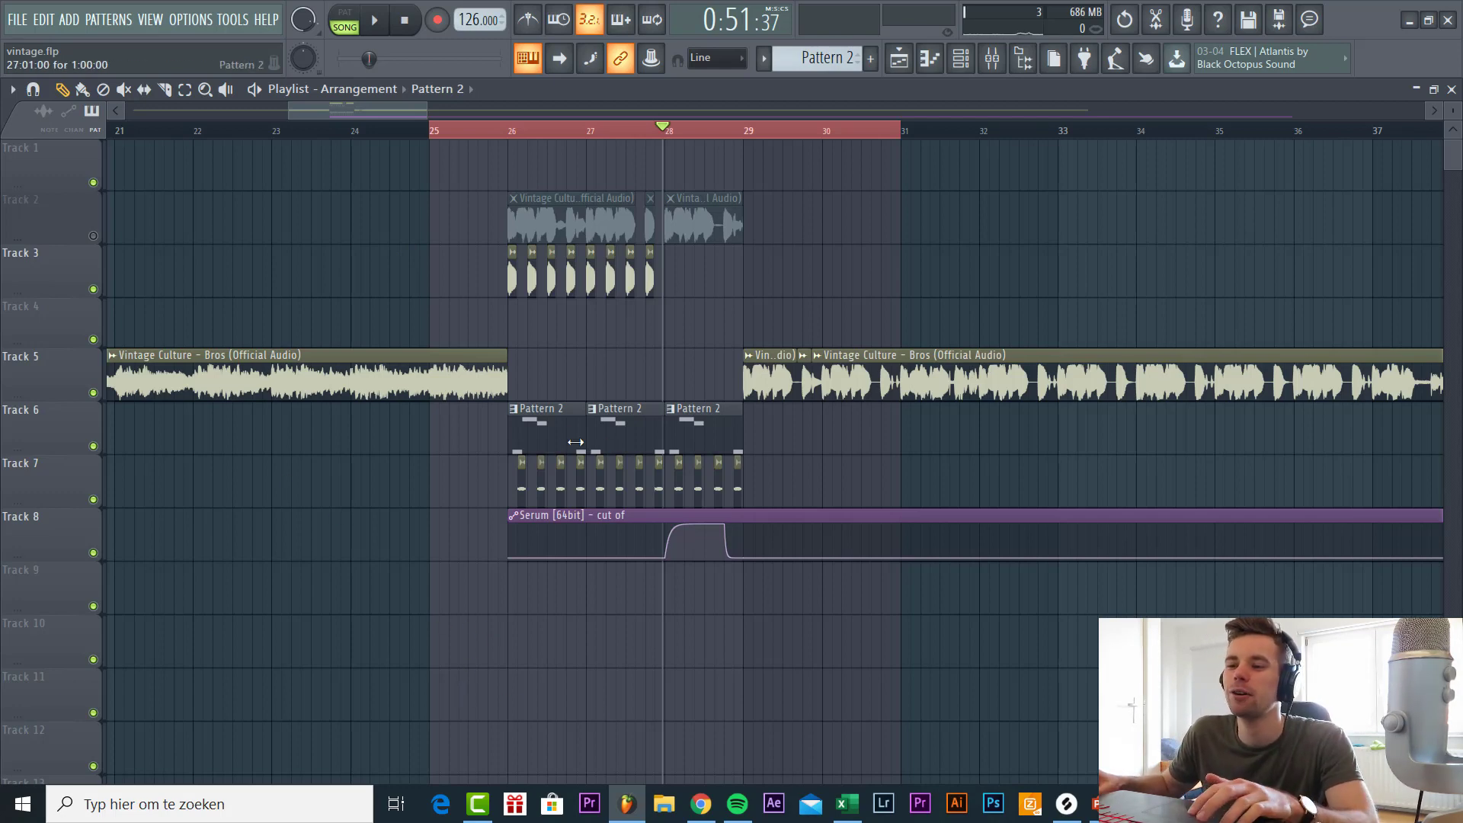
# Open the first Serum instrument used in Pattern 2 and reset it to the Init preset.
pyautogui.doubleClick(554, 429)
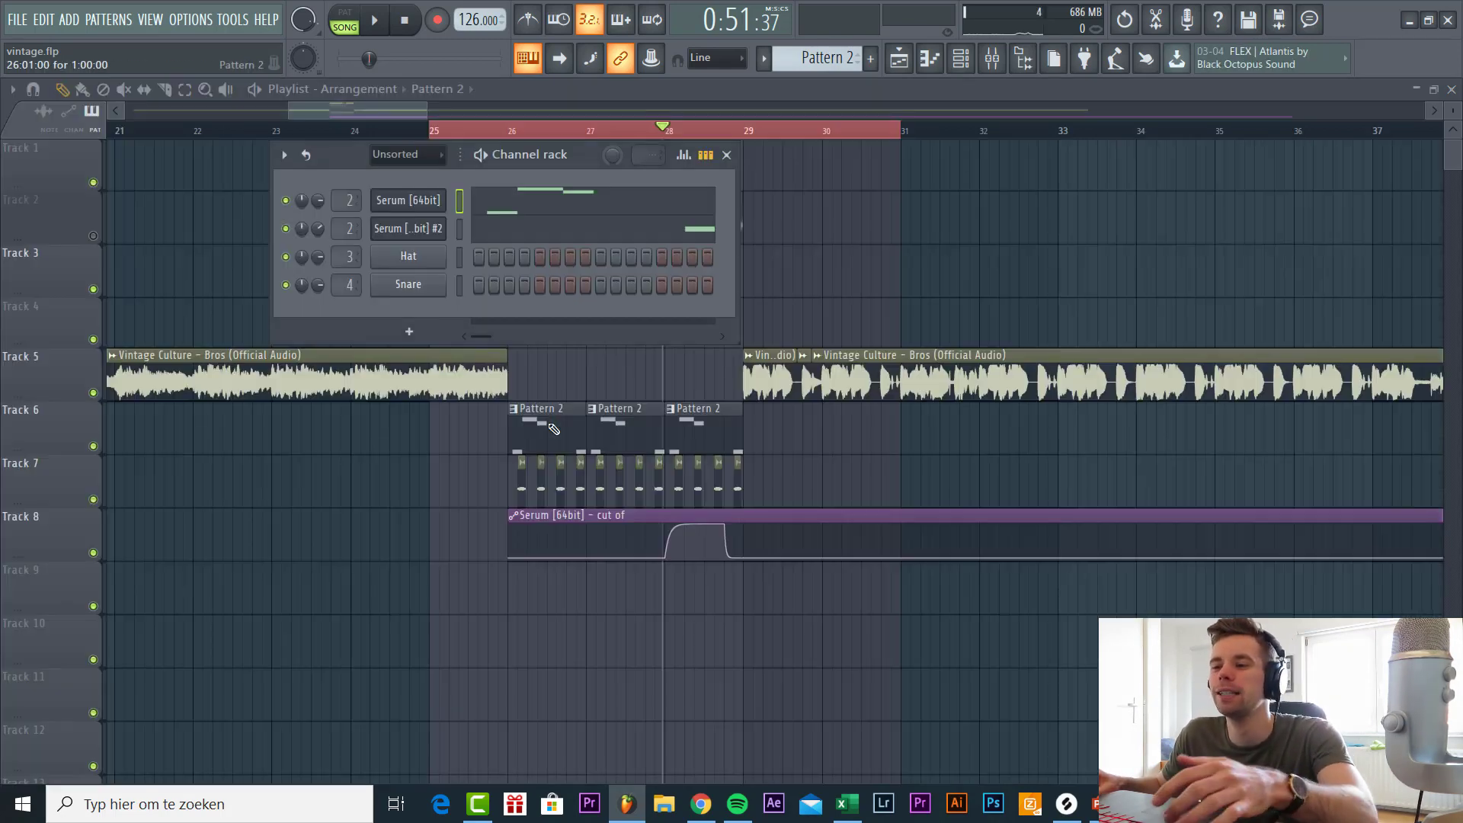
pyautogui.click(413, 214)
pyautogui.press('space')
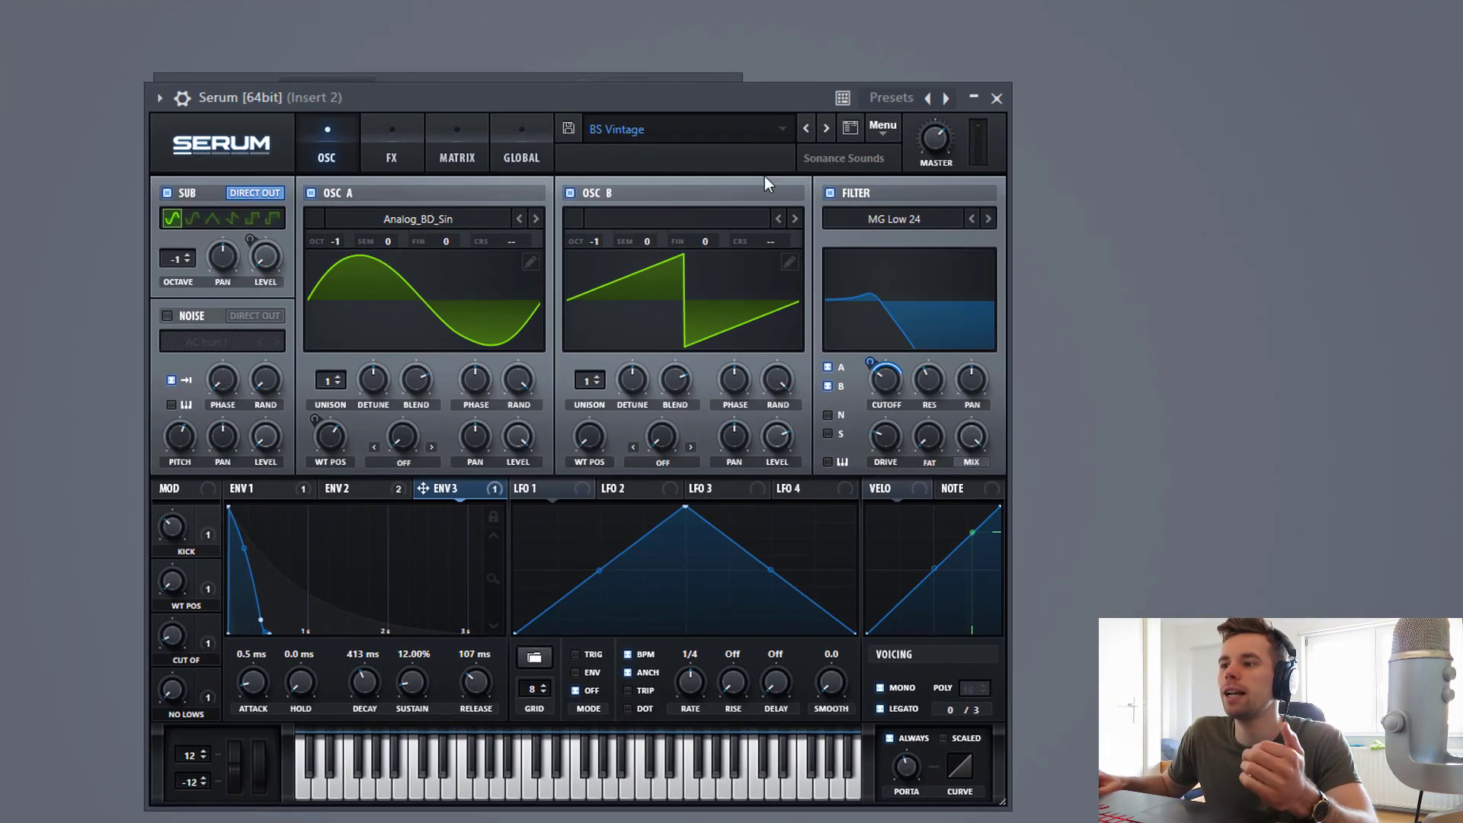
pyautogui.click(892, 126)
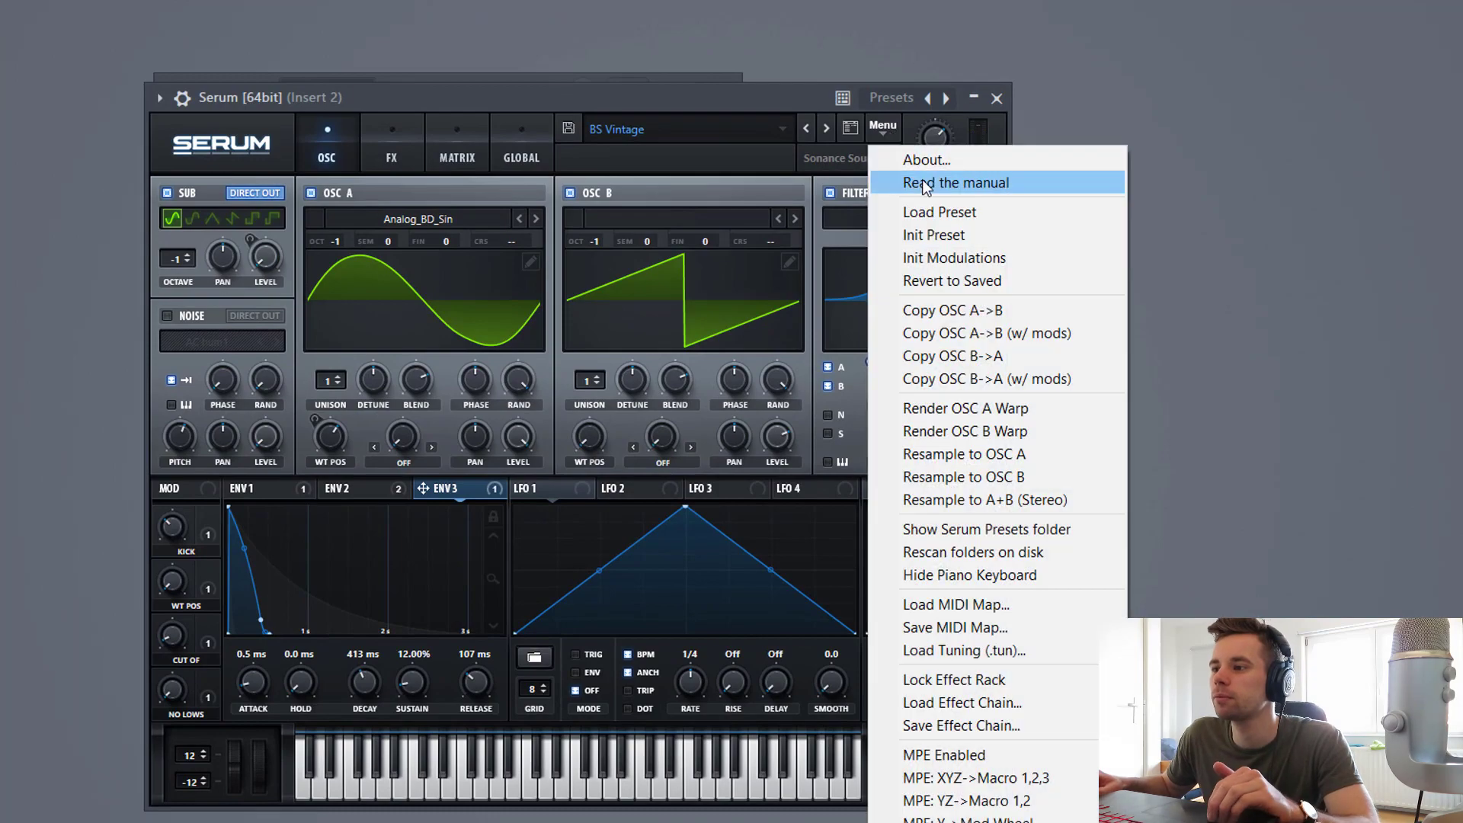
pyautogui.click(929, 234)
# Load the Analog_BD_Sin wavetable in oscillator A and enable oscillator B, with both oscillators at octave -1.
pyautogui.click(449, 221)
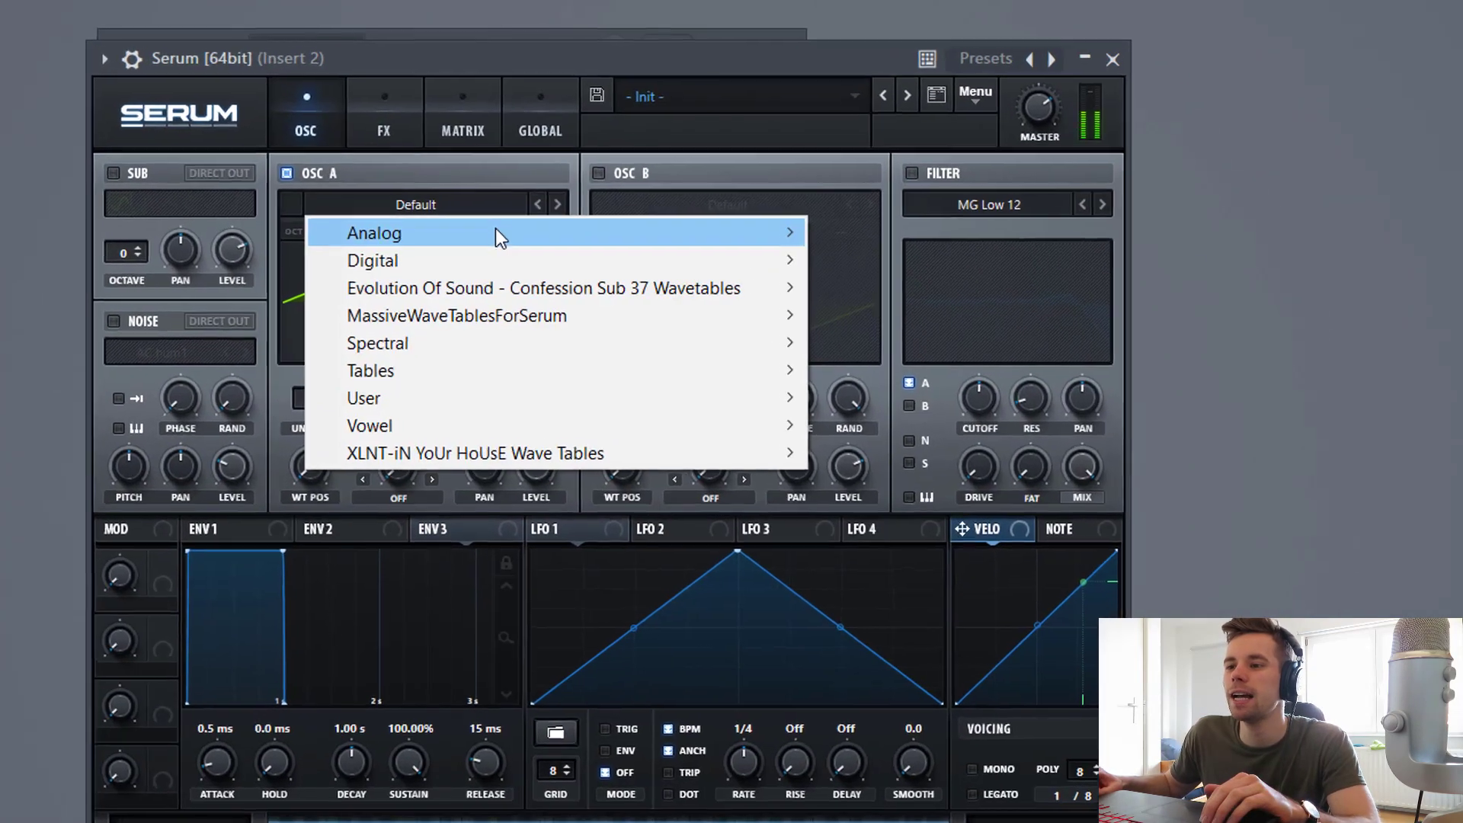
pyautogui.moveTo(496, 233)
pyautogui.click(884, 241)
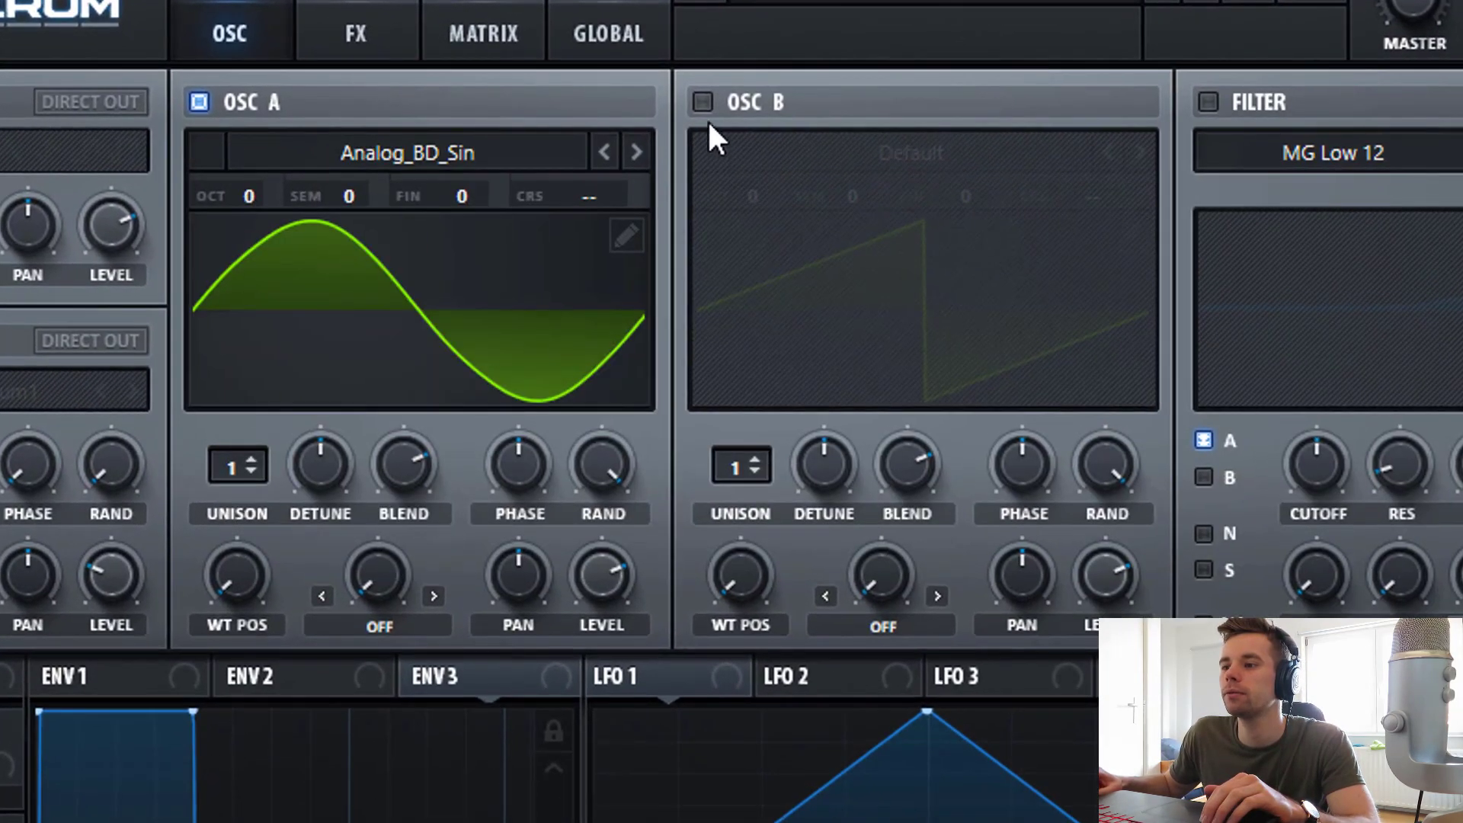
pyautogui.click(700, 103)
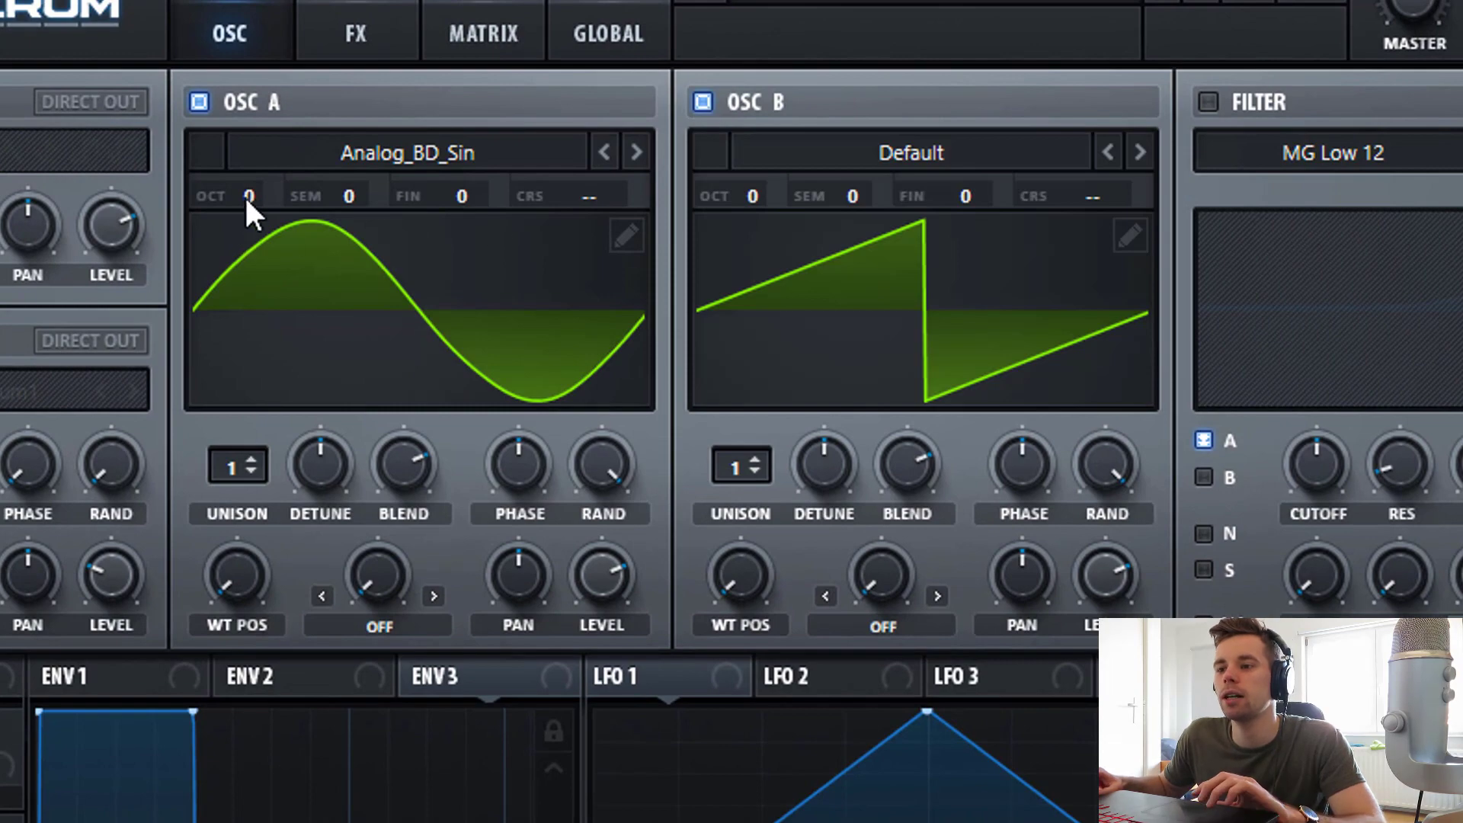
pyautogui.moveTo(753, 194); pyautogui.dragTo(762, 202)
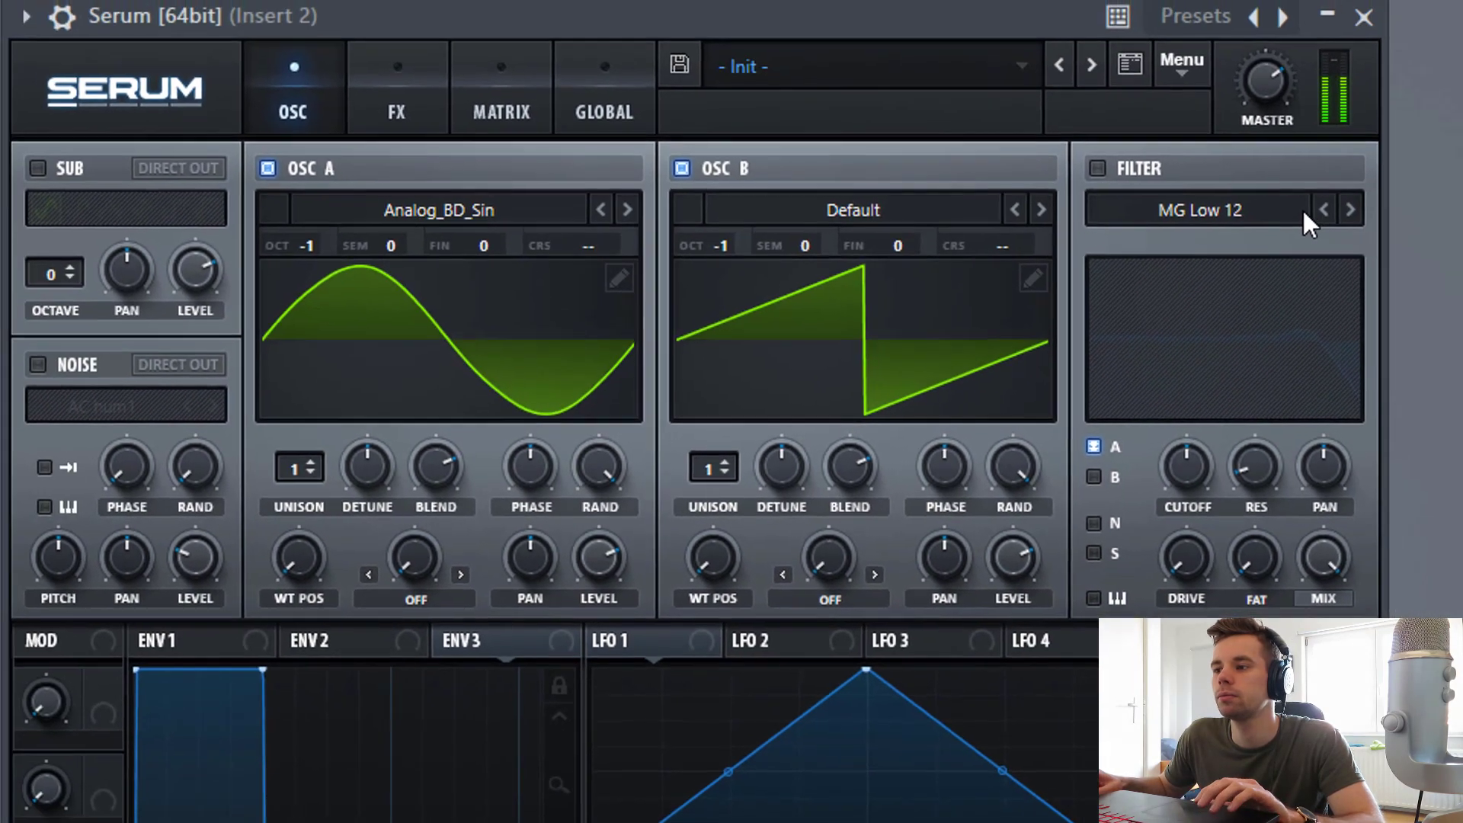
# Enable an MG Low 24 filter on oscillators A and B, with a lowered cutoff and slight drive.
pyautogui.click(1097, 169)
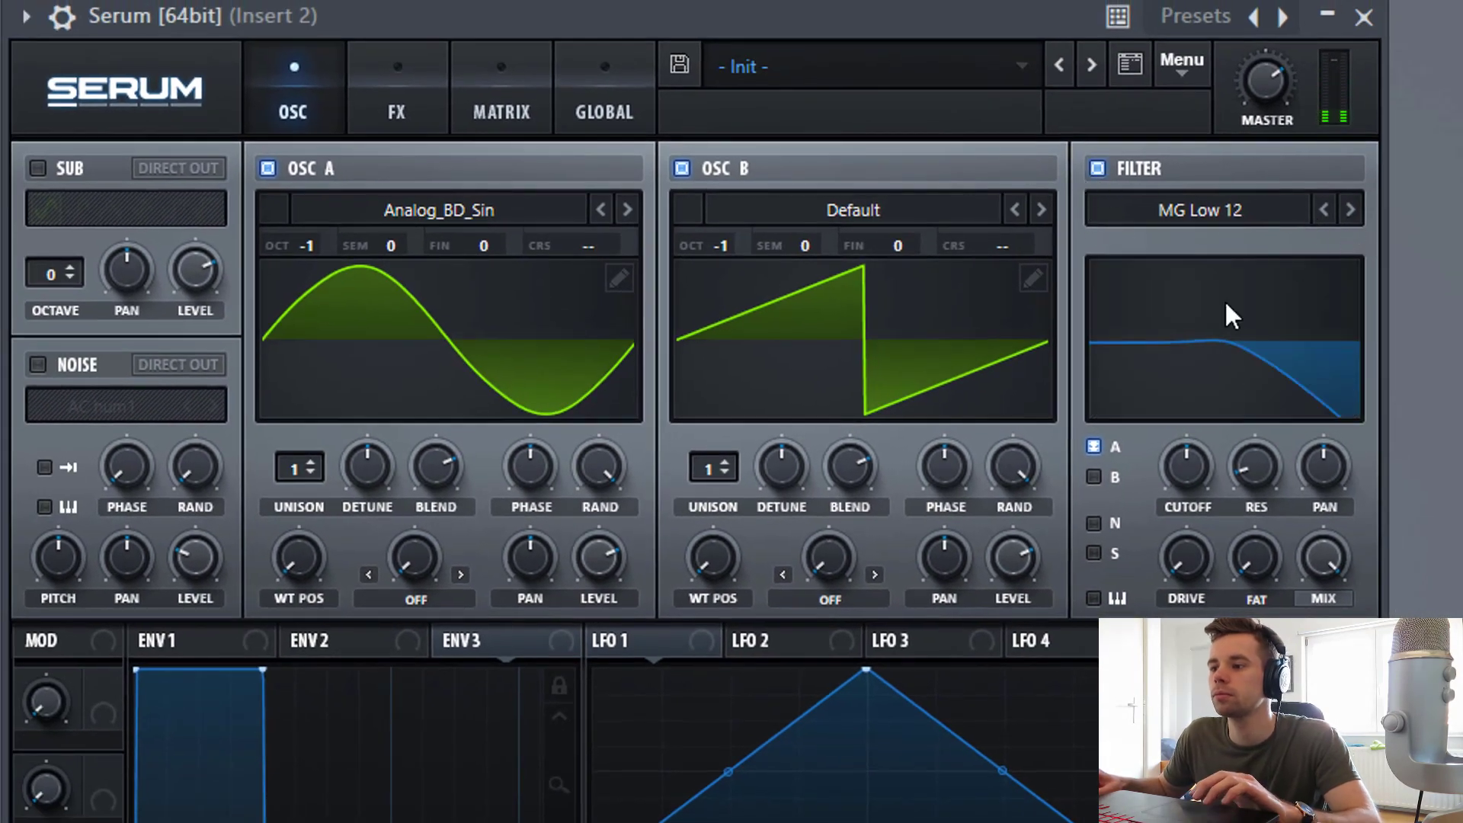
pyautogui.click(1094, 477)
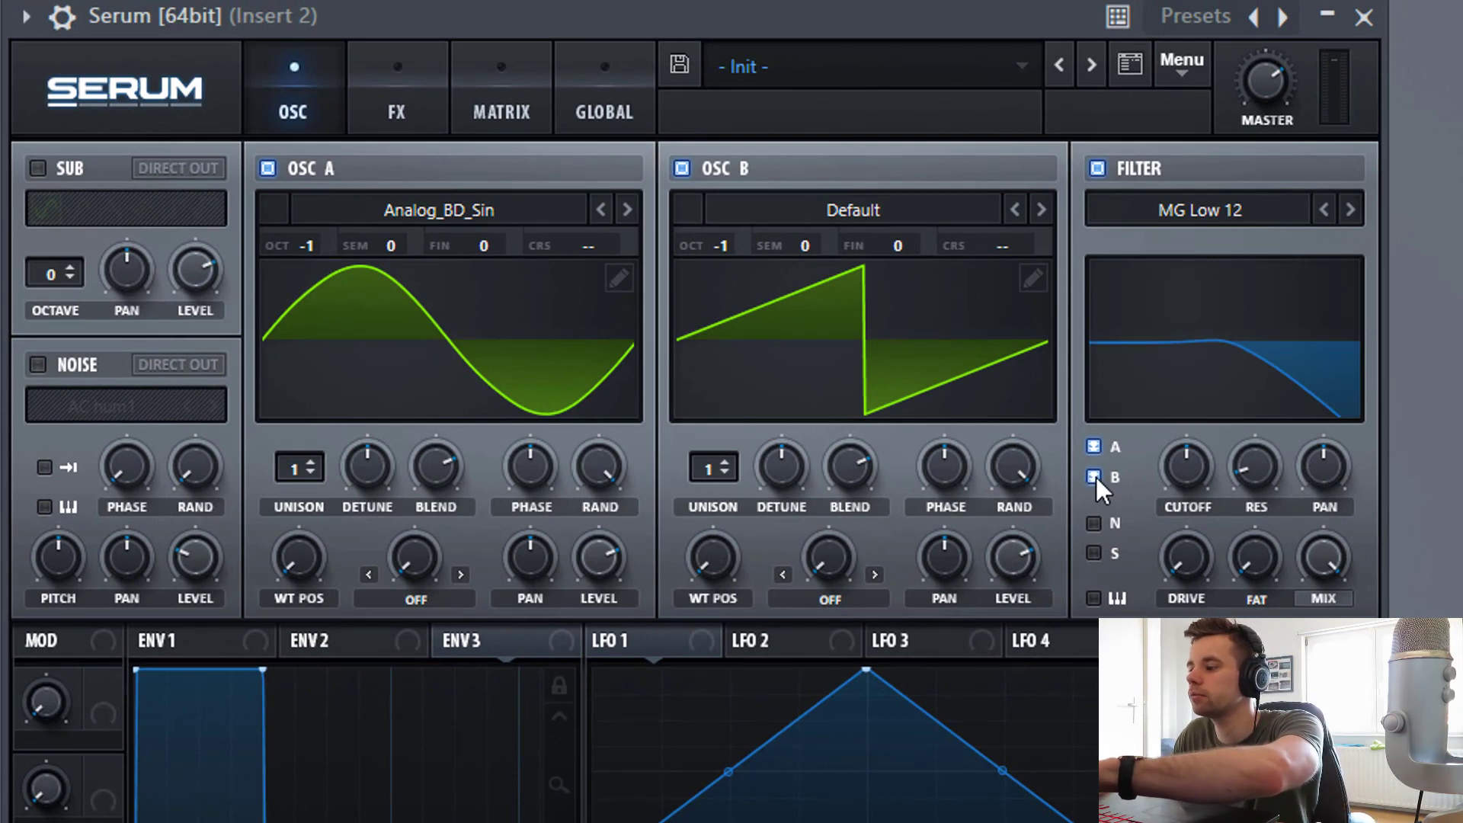
pyautogui.click(1355, 208)
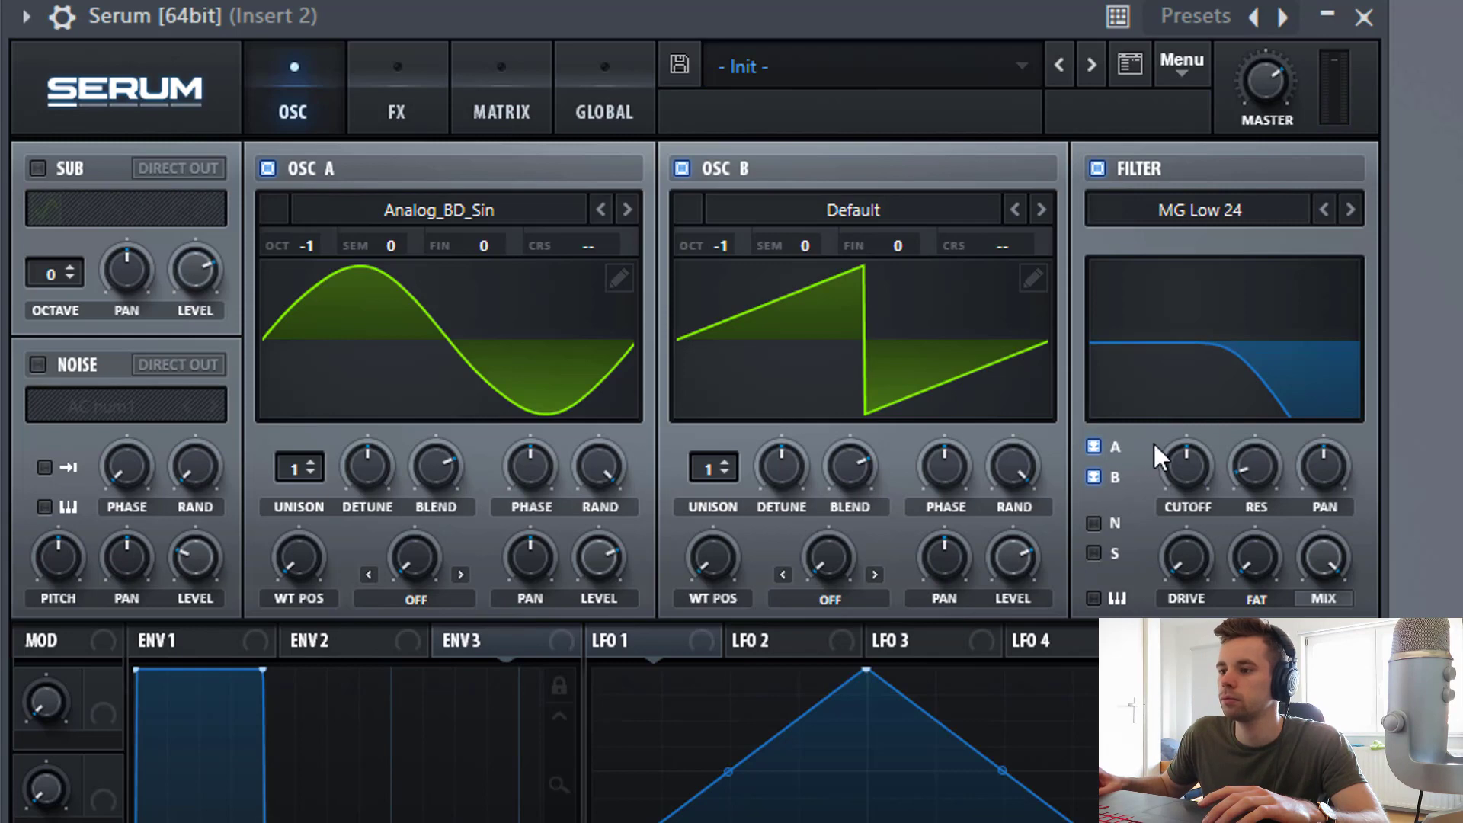
pyautogui.moveTo(1158, 449); pyautogui.dragTo(1191, 450)
pyautogui.moveTo(1184, 551); pyautogui.dragTo(1196, 439)
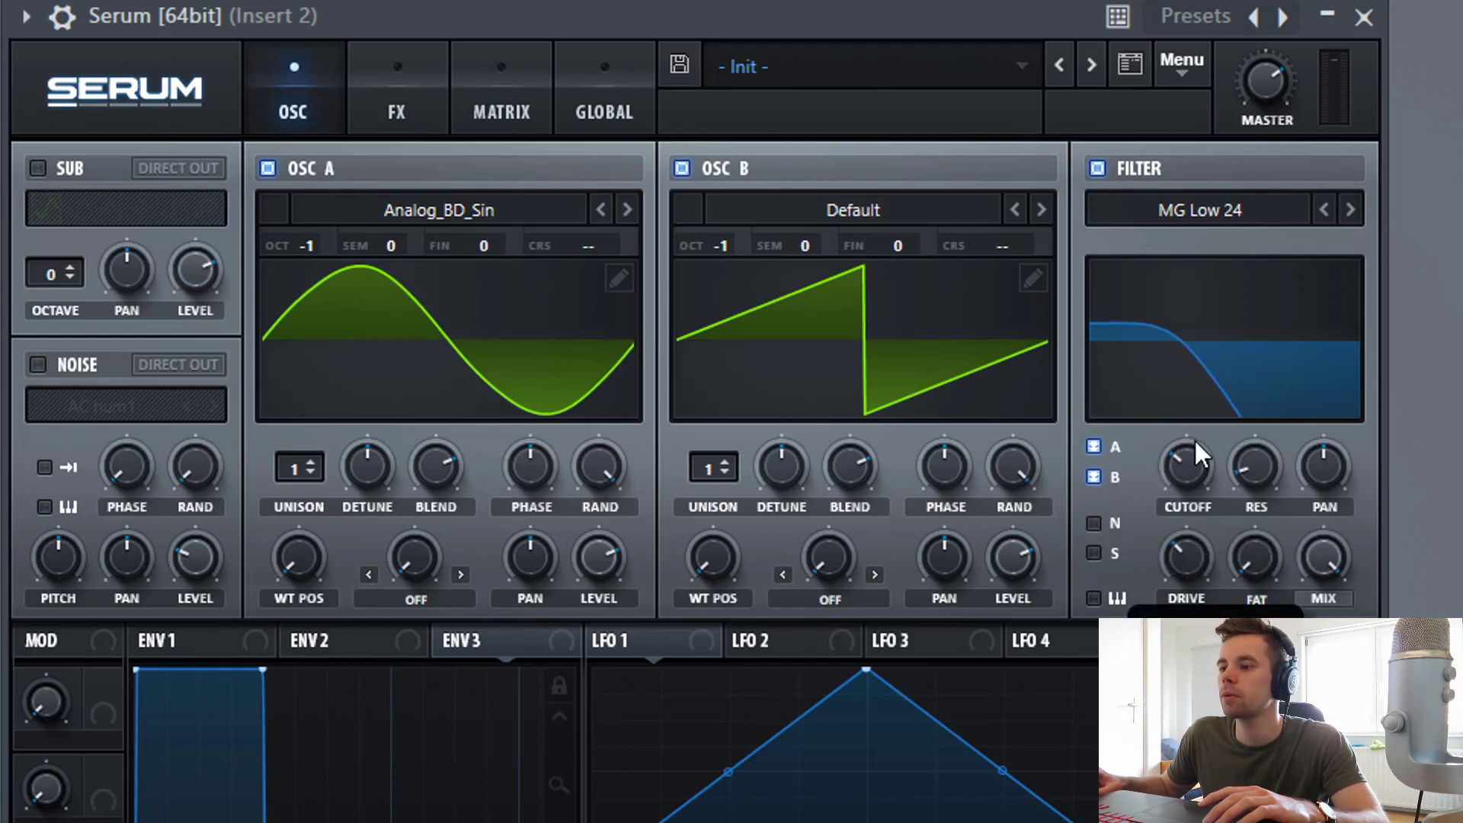
# Modulate the filter cutoff with envelope 3, shaped with 11.84% sustain, 446 ms decay and an outward-bowed decay curve.
pyautogui.click(457, 644)
pyautogui.moveTo(353, 752); pyautogui.dragTo(354, 805)
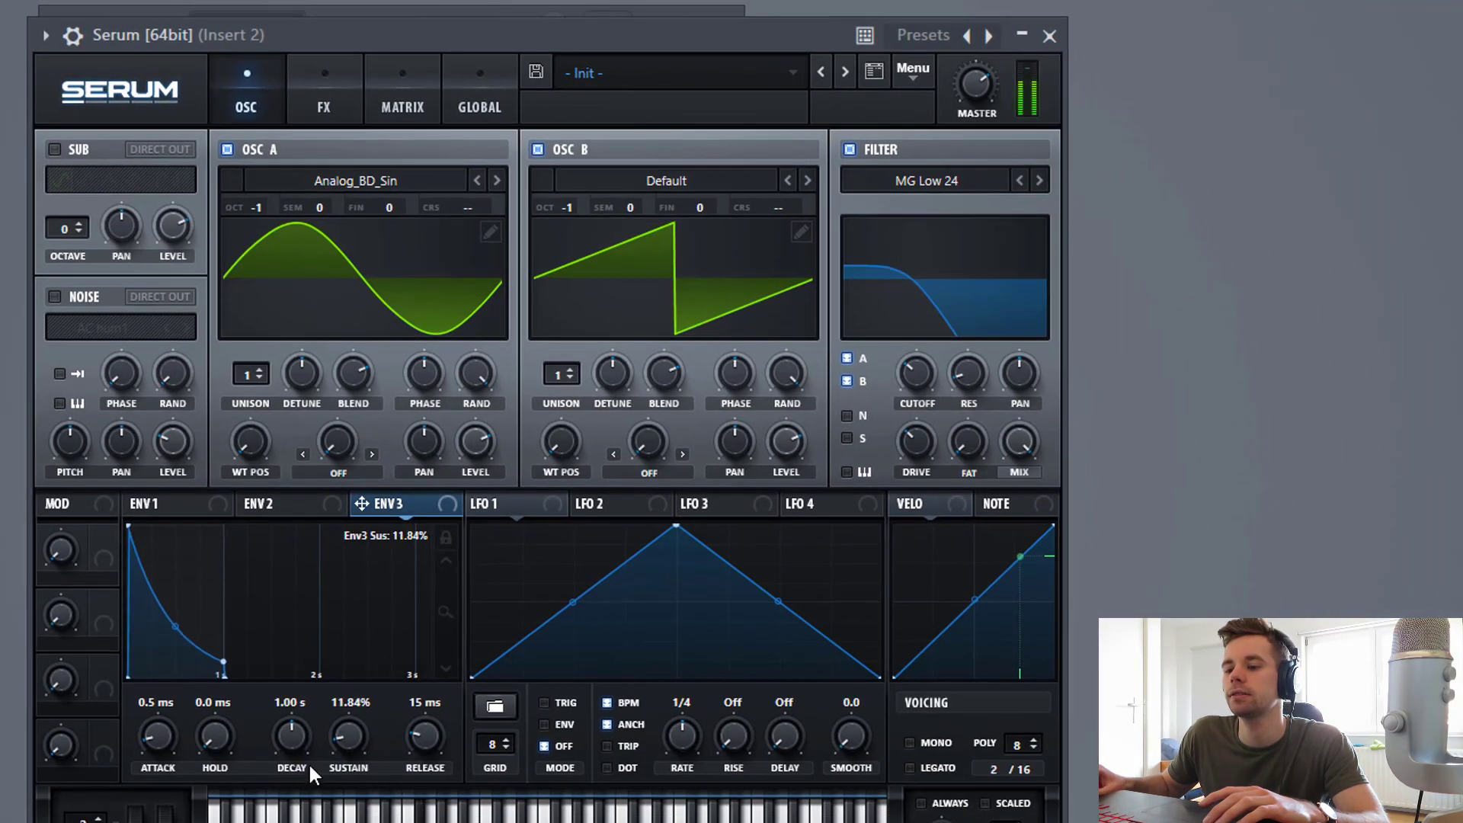
pyautogui.moveTo(911, 374)
pyautogui.mouseDown()
pyautogui.moveTo(922, 365)
pyautogui.moveTo(896, 377)
pyautogui.mouseUp()
pyautogui.rightClick(919, 367)
pyautogui.click(920, 367)
pyautogui.moveTo(292, 735); pyautogui.dragTo(280, 742)
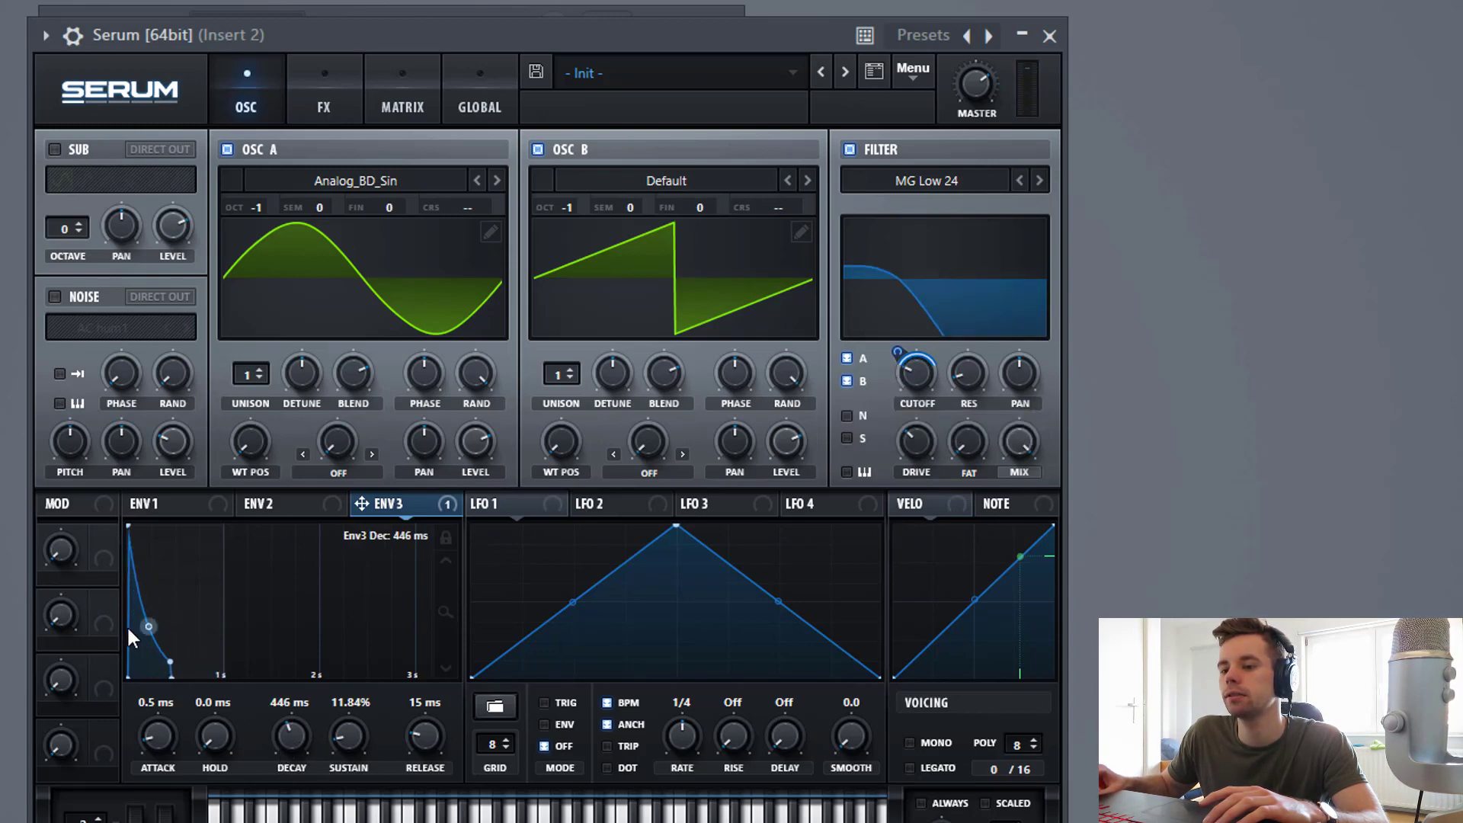
pyautogui.moveTo(154, 628); pyautogui.dragTo(186, 597)
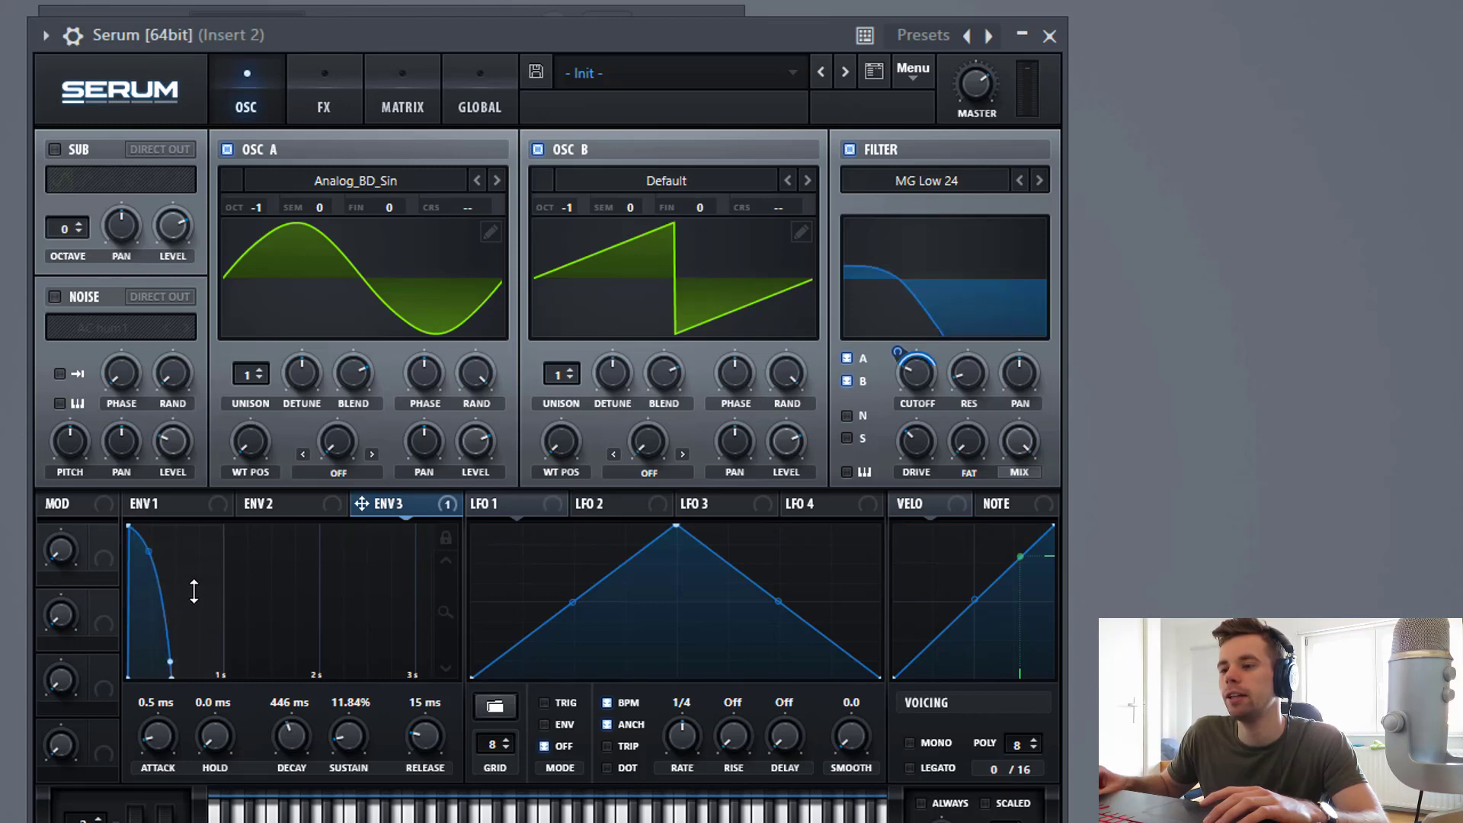
# Set envelope 1's sustain to minus infinity dB and its decay to 3.33 s.
pyautogui.click(208, 503)
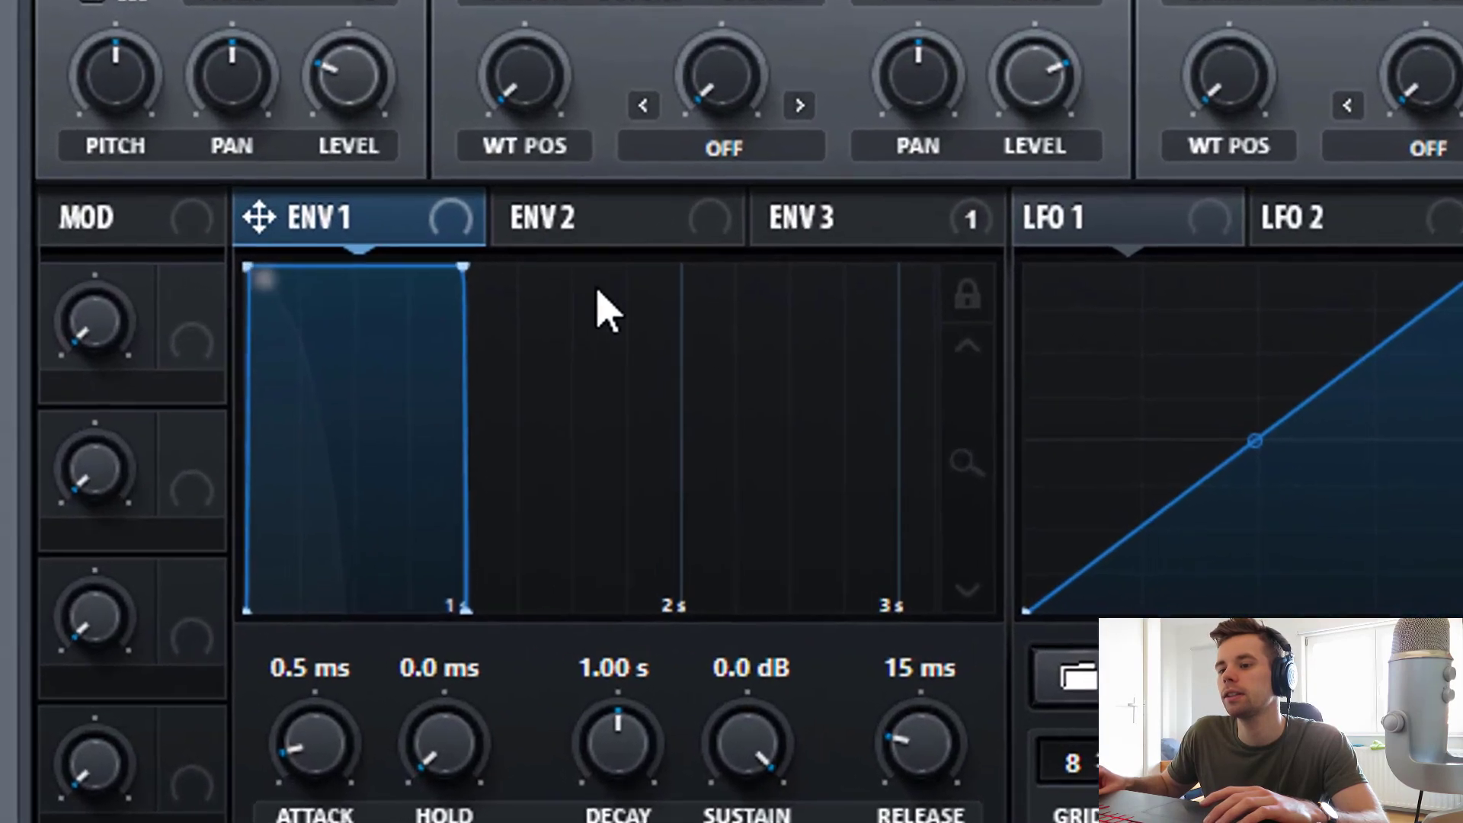
pyautogui.moveTo(745, 777); pyautogui.dragTo(744, 815)
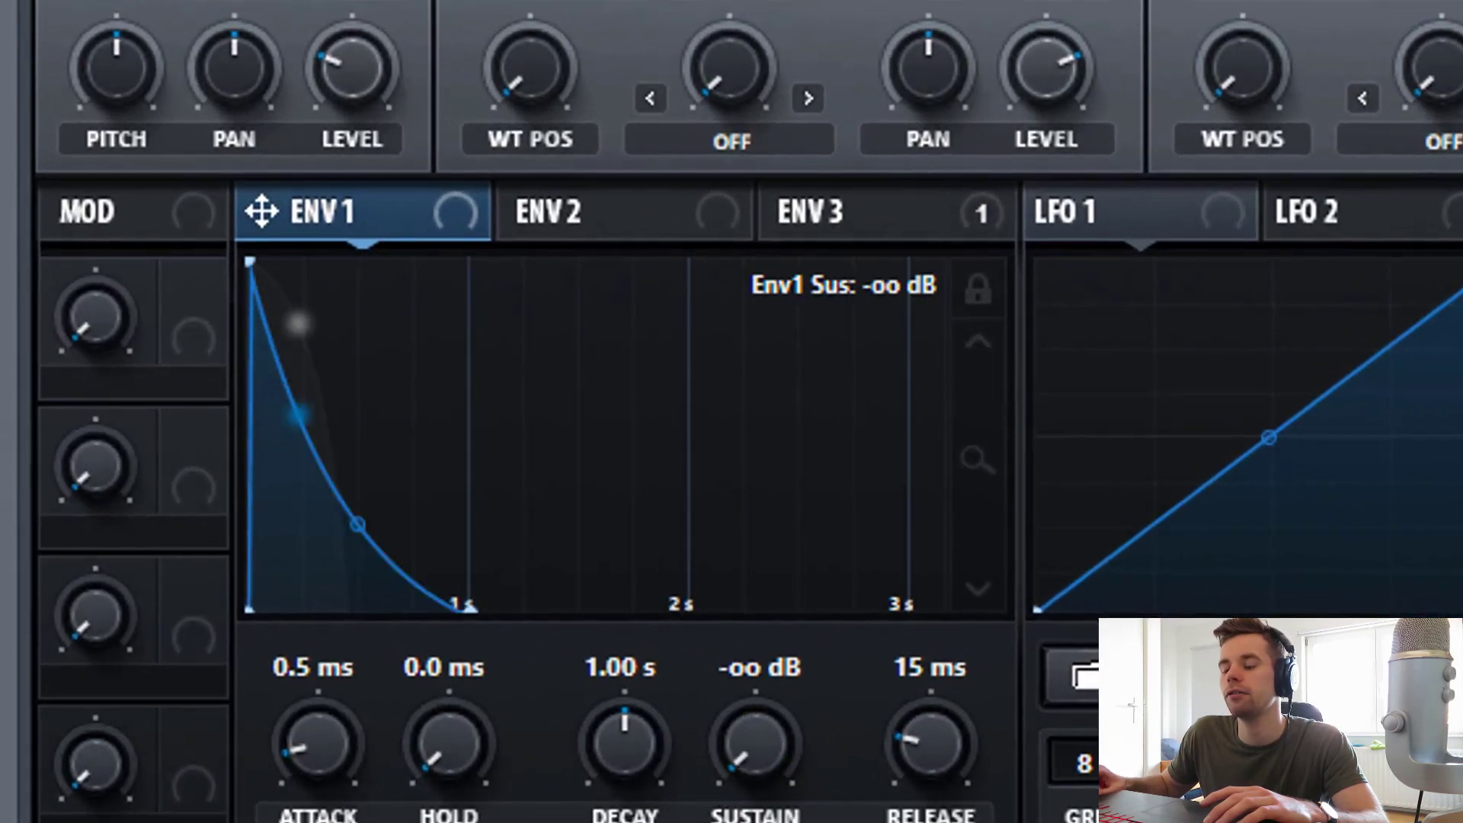
pyautogui.moveTo(627, 742); pyautogui.dragTo(648, 689)
pyautogui.moveTo(614, 778); pyautogui.dragTo(618, 772)
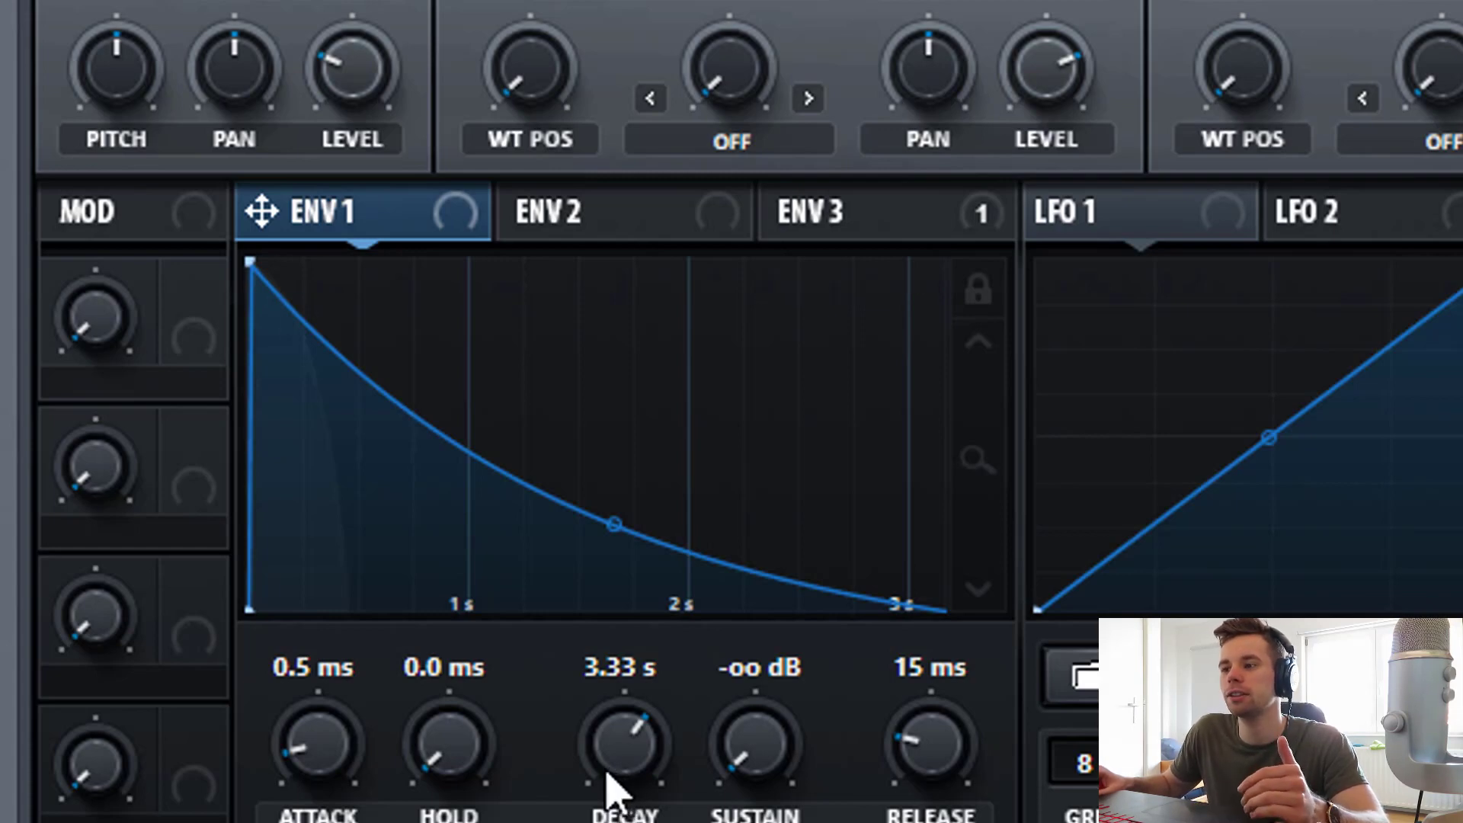
# Set envelope 2's sustain to 0% and its decay to 37 ms.
pyautogui.click(548, 211)
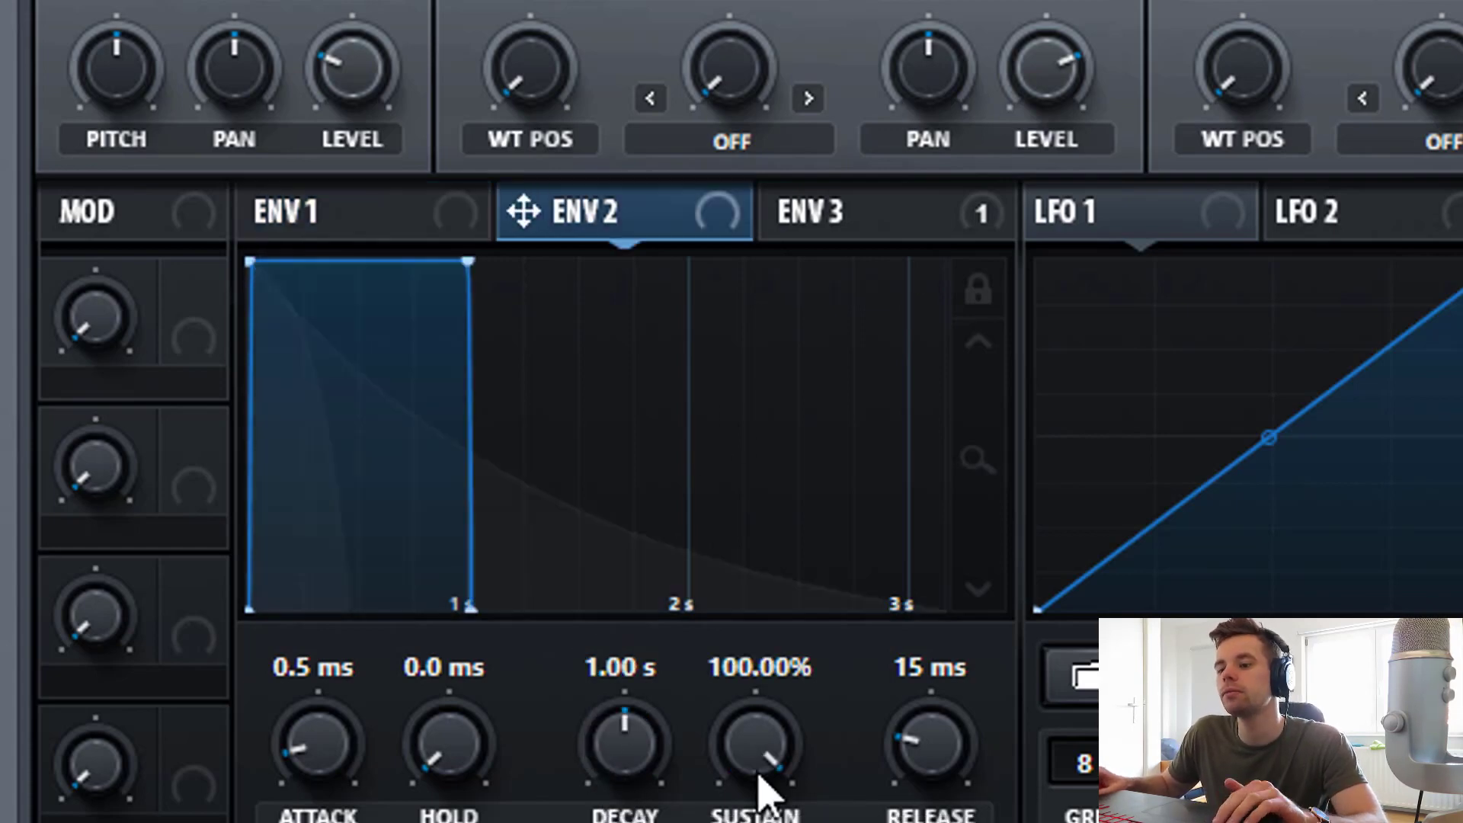
pyautogui.moveTo(762, 784); pyautogui.dragTo(762, 822)
pyautogui.moveTo(615, 779); pyautogui.dragTo(574, 822)
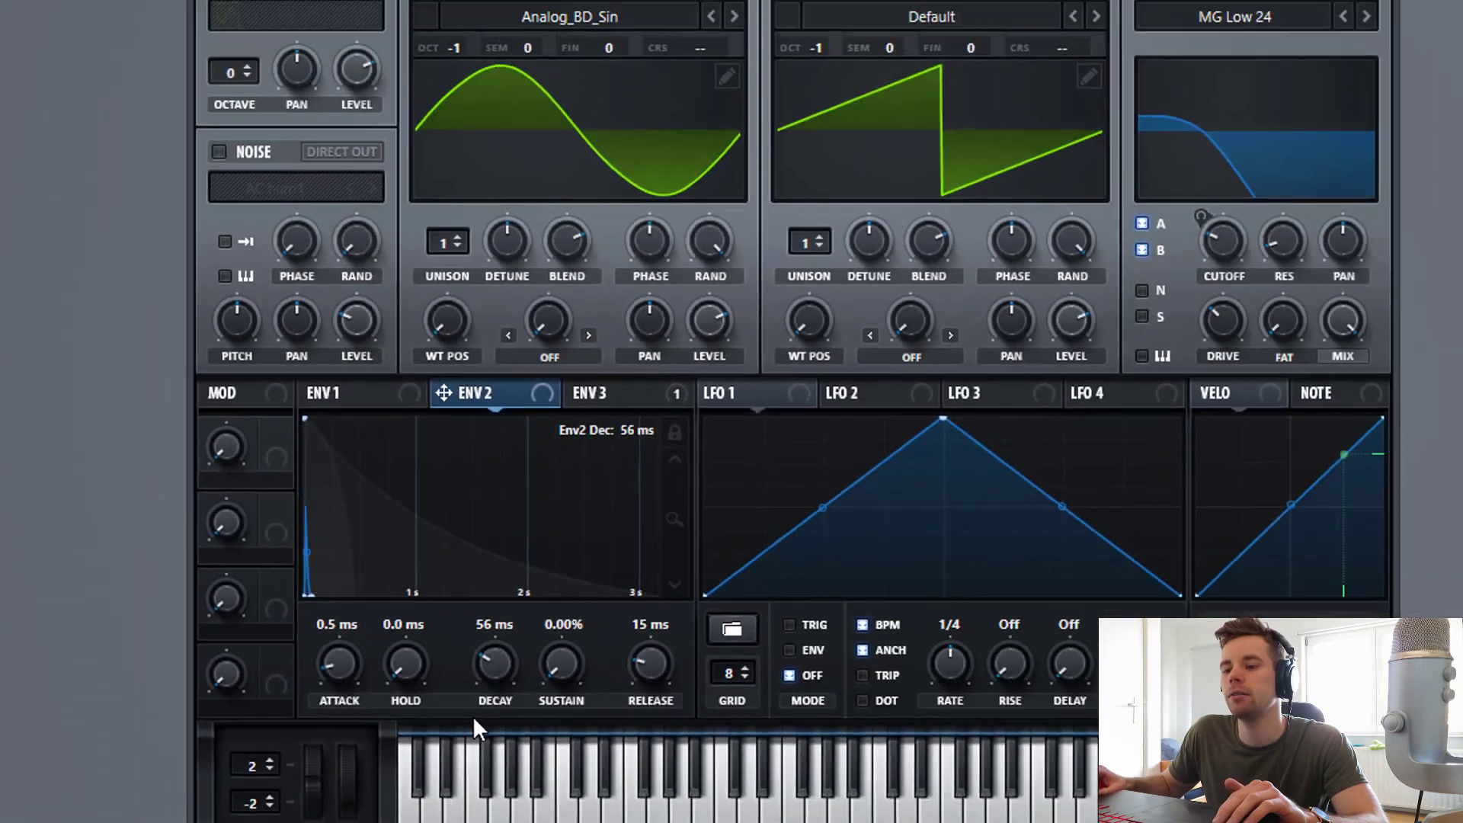
pyautogui.moveTo(441, 684); pyautogui.dragTo(440, 689)
# Route envelope 2 to the global Mast.Tun in the modulation matrix with an amount of 13, and shorten its decay to 26 ms.
pyautogui.click(550, 106)
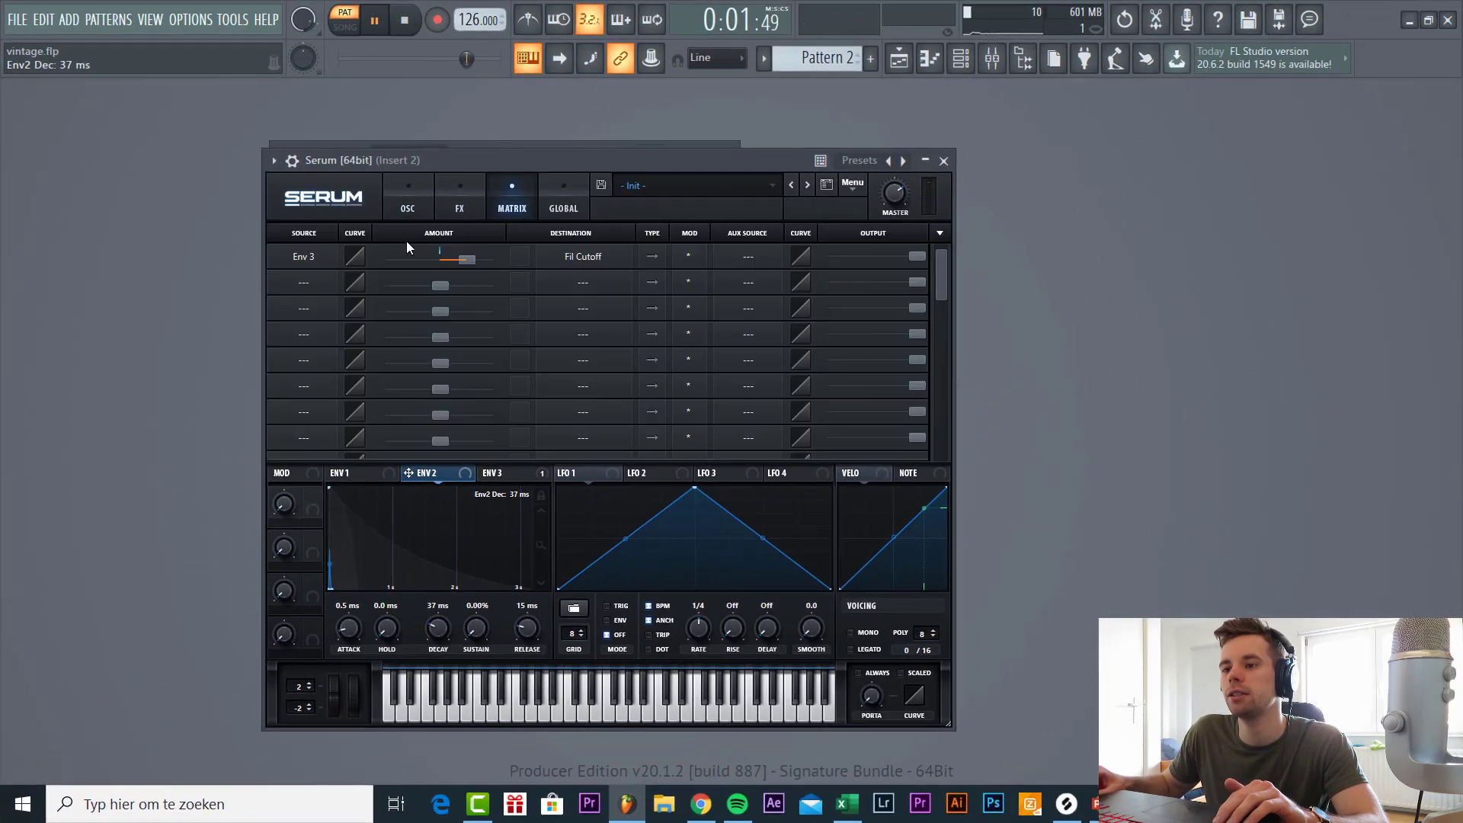
pyautogui.click(296, 288)
pyautogui.click(312, 222)
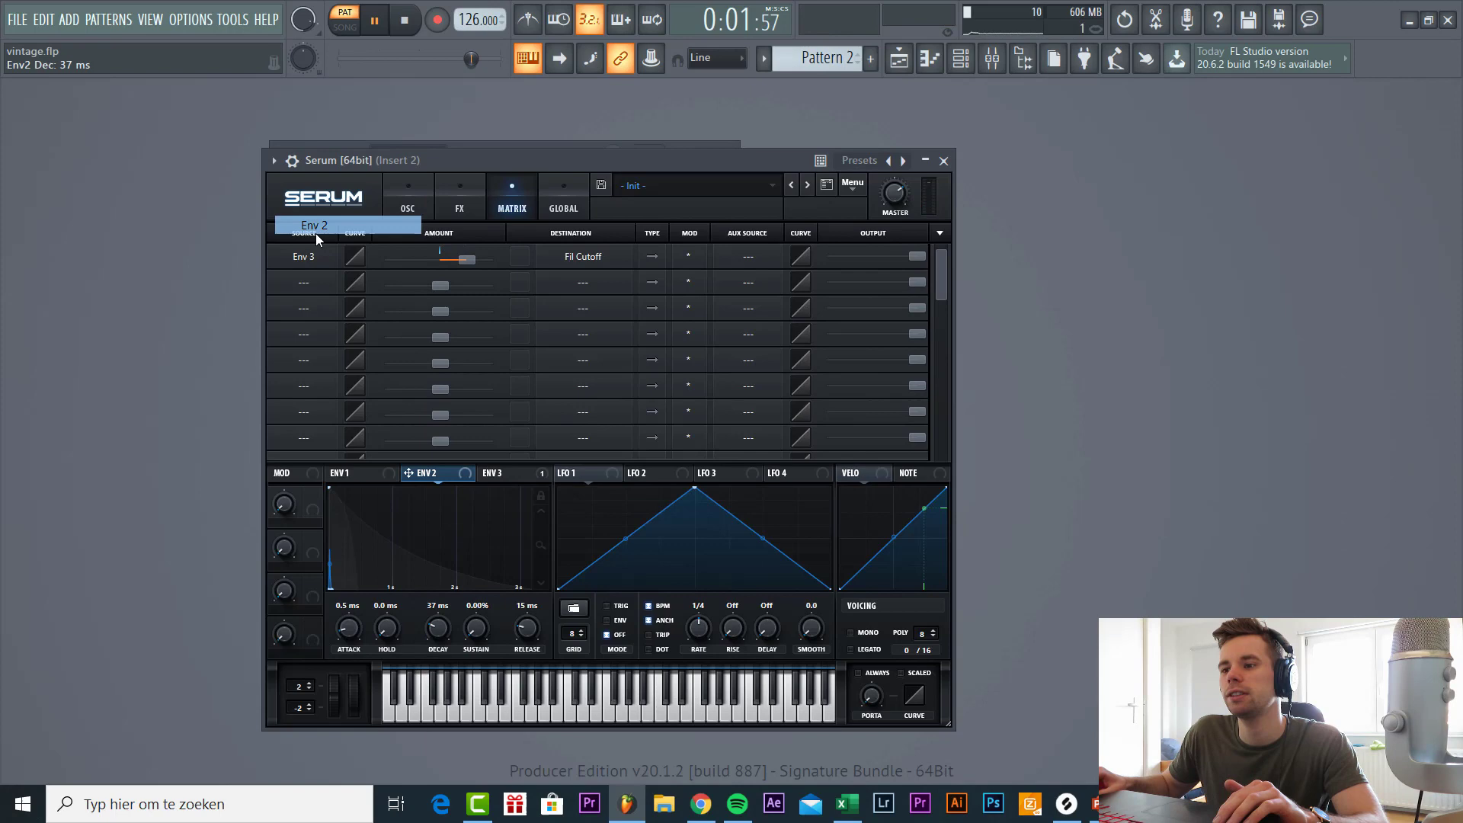
pyautogui.click(605, 282)
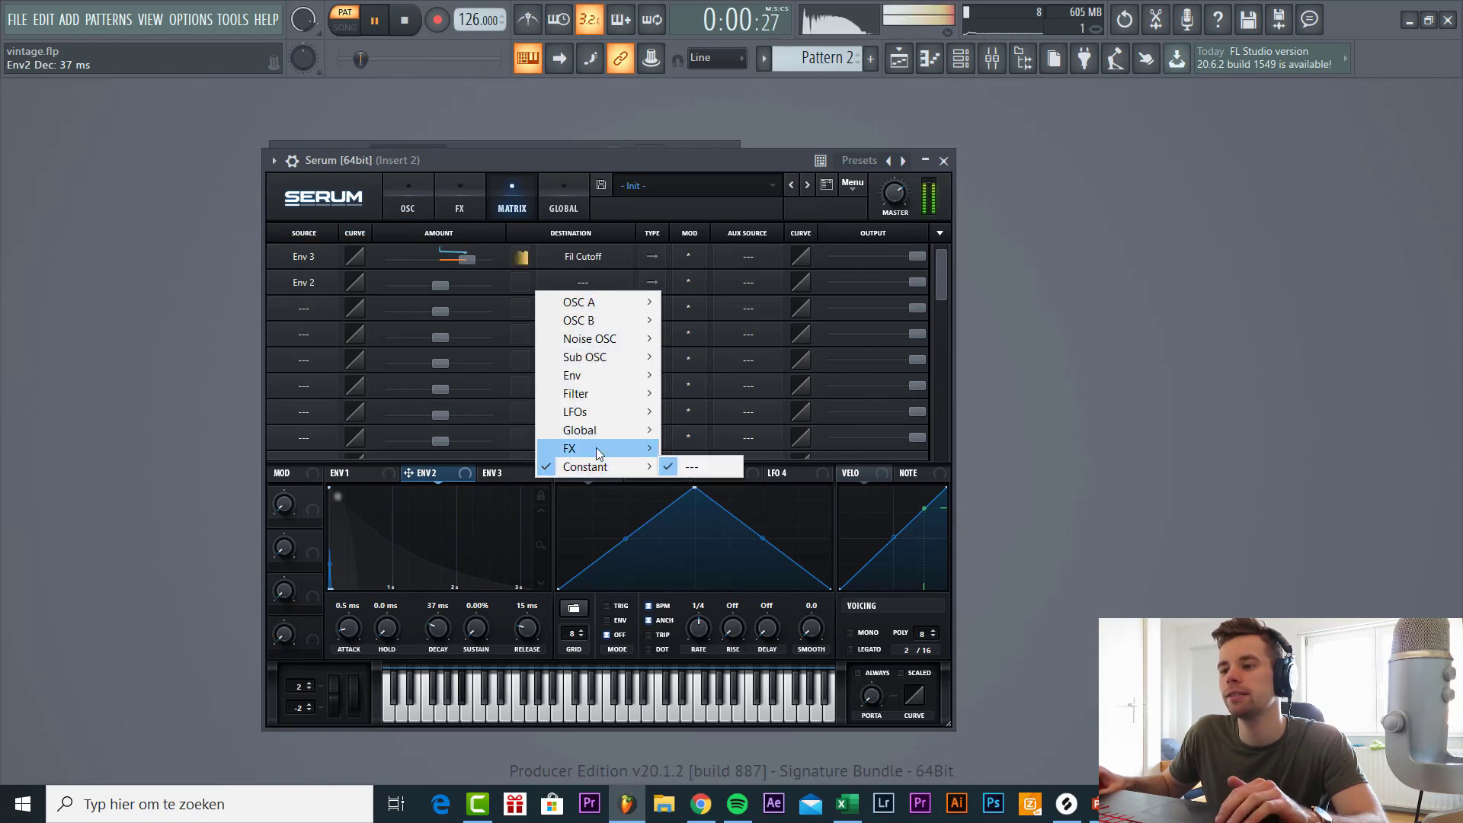
pyautogui.moveTo(592, 430)
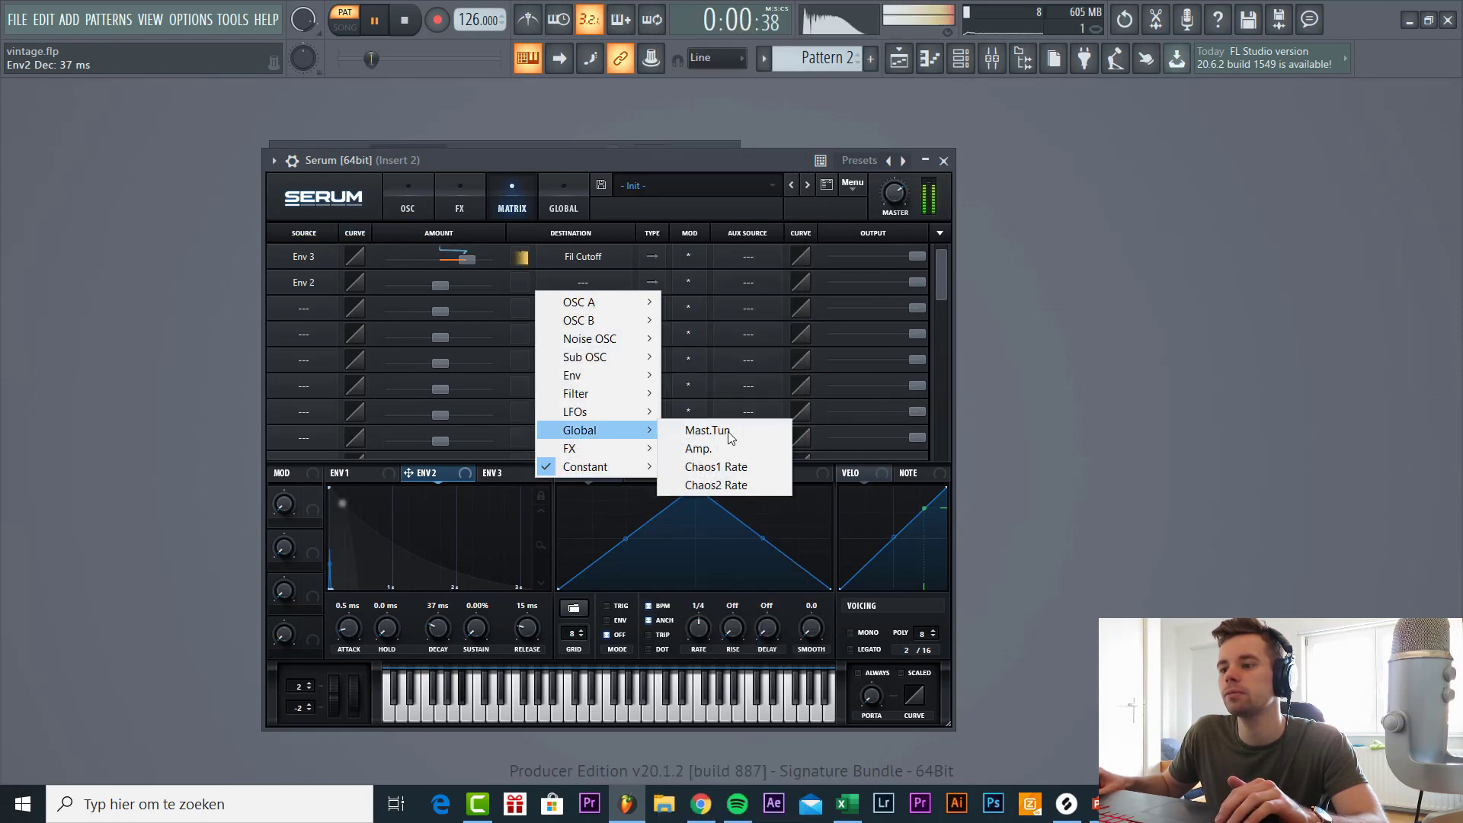
pyautogui.click(707, 430)
pyautogui.moveTo(439, 284); pyautogui.dragTo(455, 286)
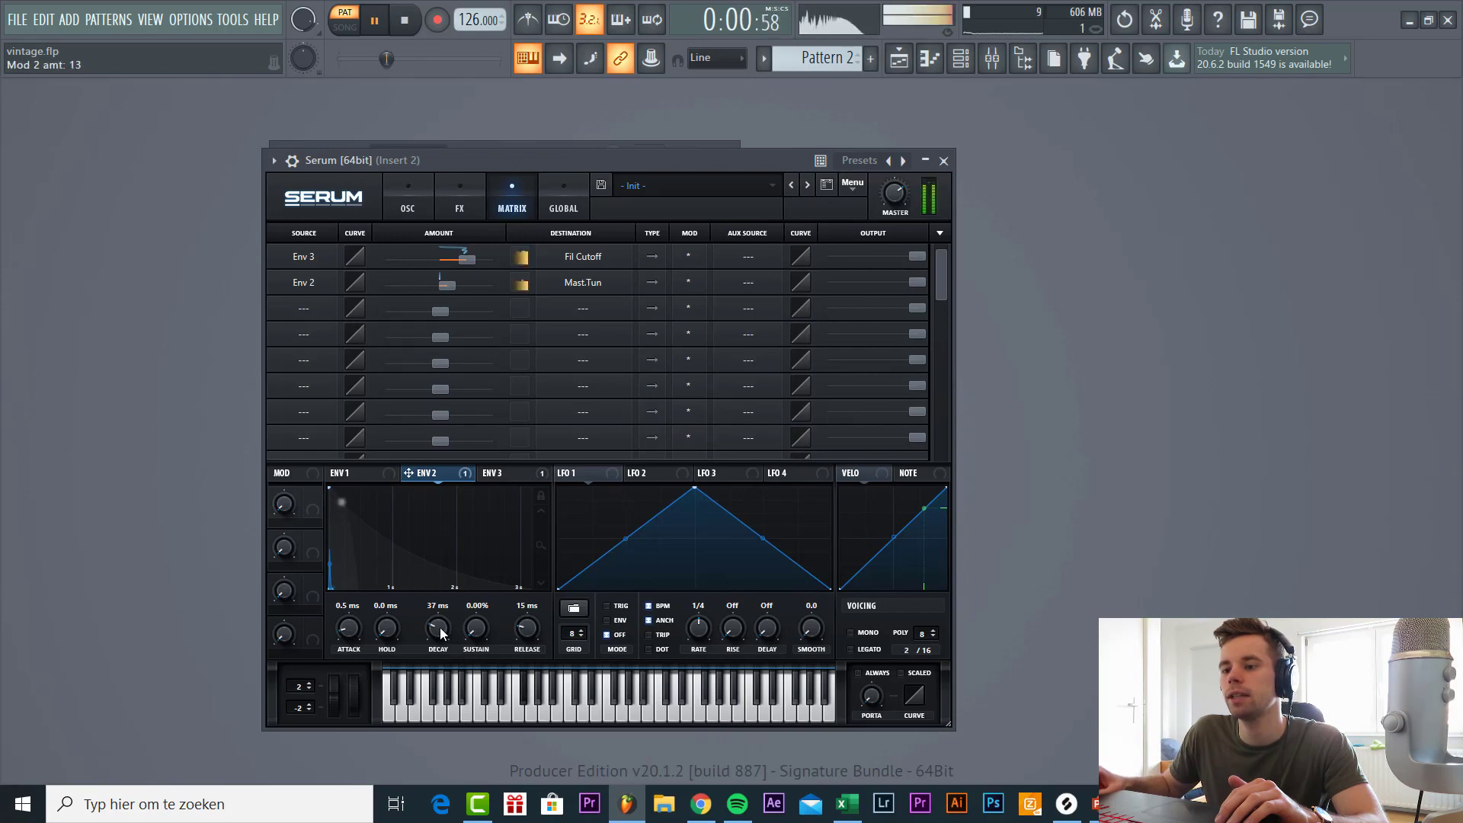
pyautogui.moveTo(440, 632); pyautogui.dragTo(439, 632)
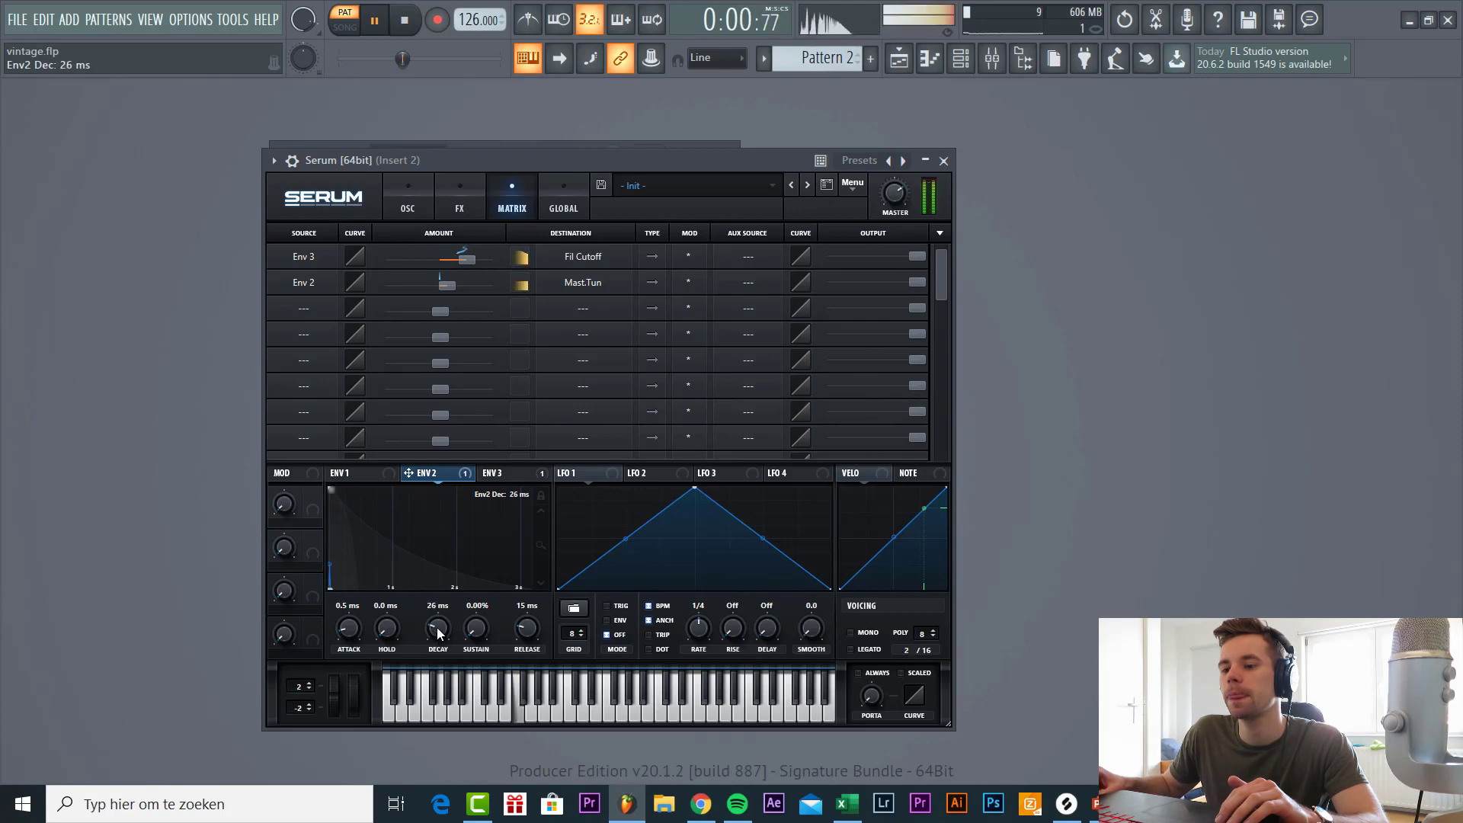
# Raise the filter resonance to 39%.
pyautogui.click(409, 202)
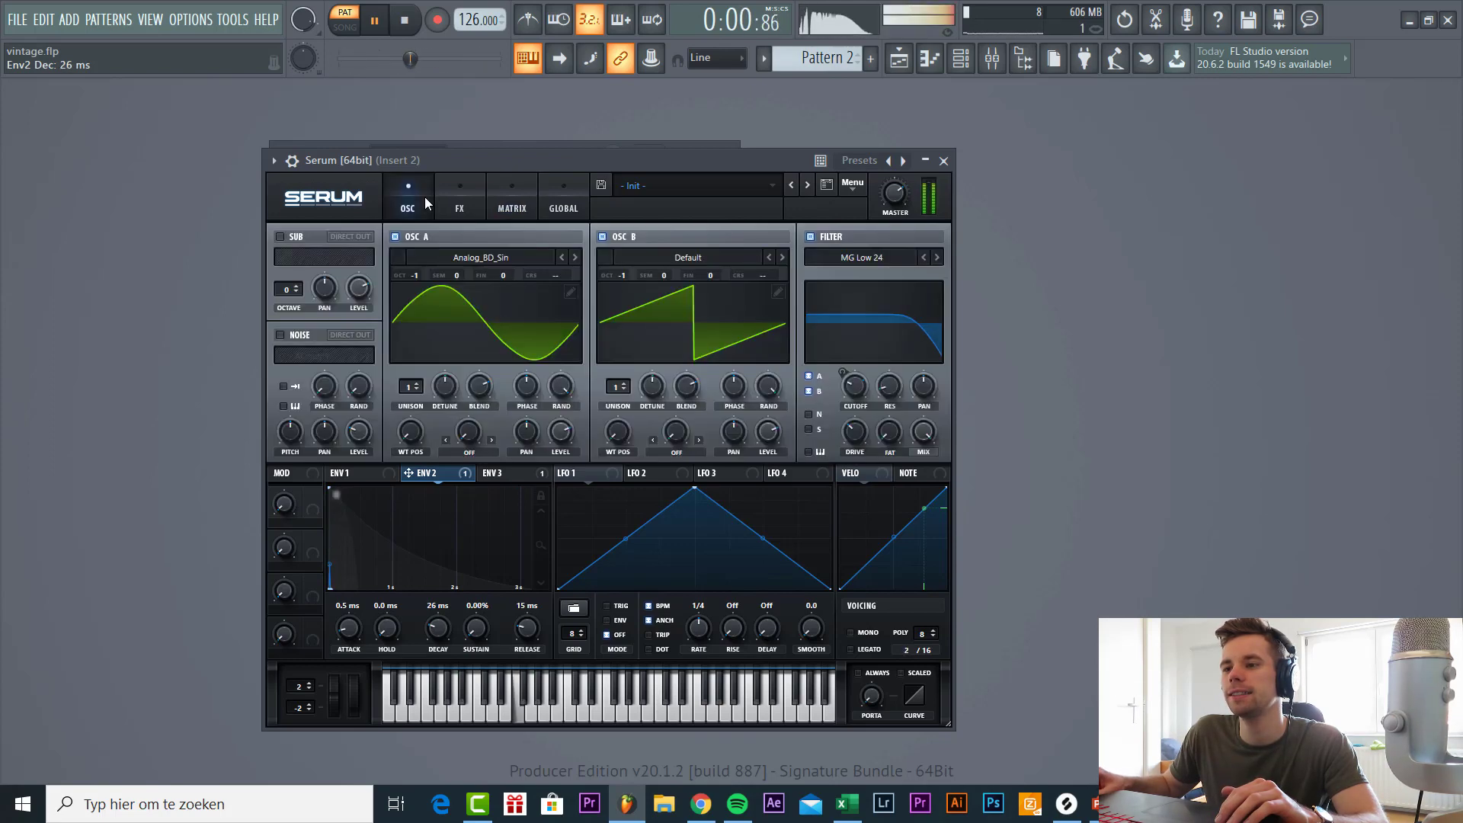
pyautogui.moveTo(890, 381); pyautogui.dragTo(893, 332)
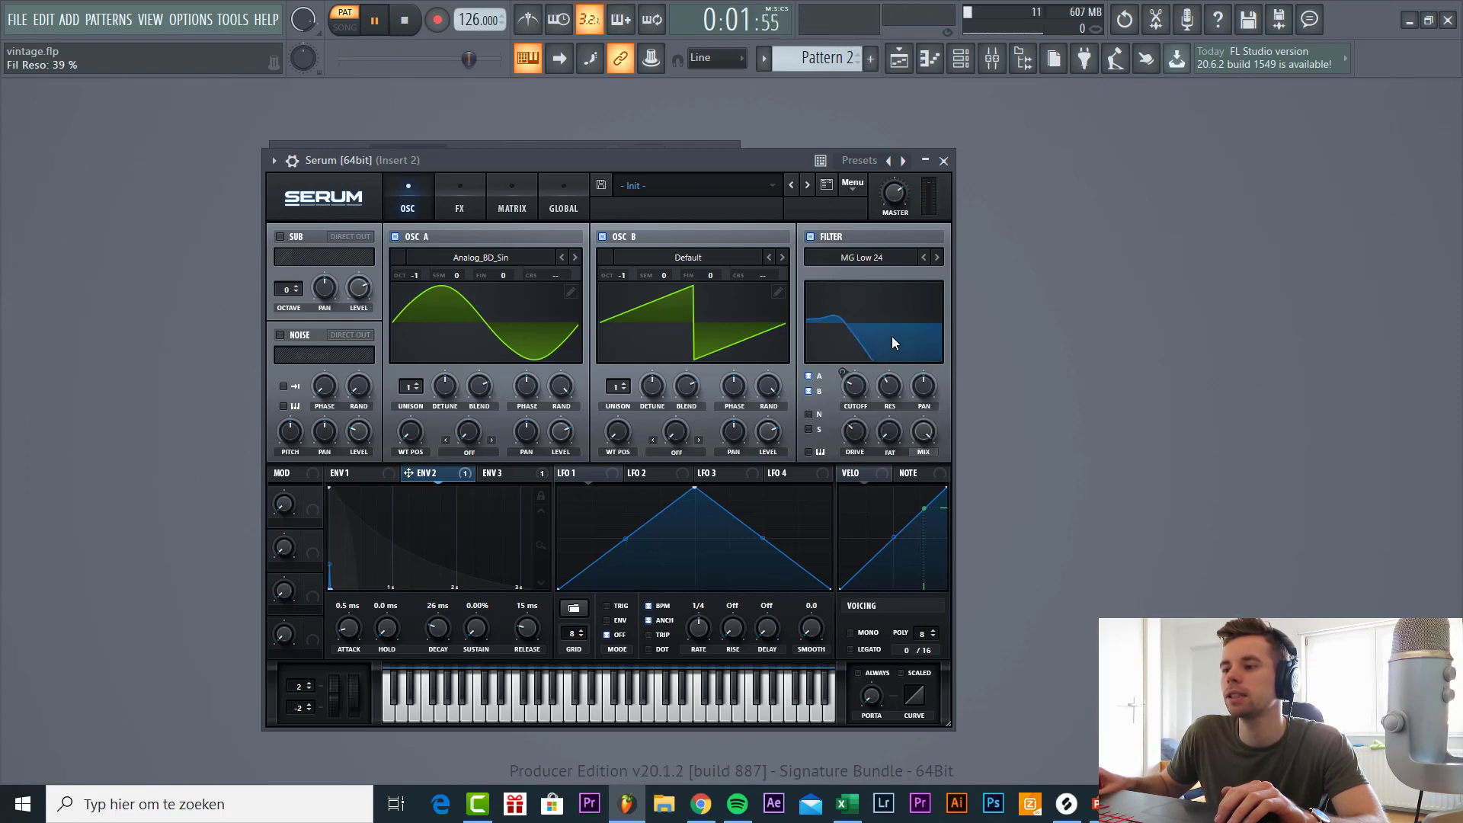
pyautogui.click(459, 208)
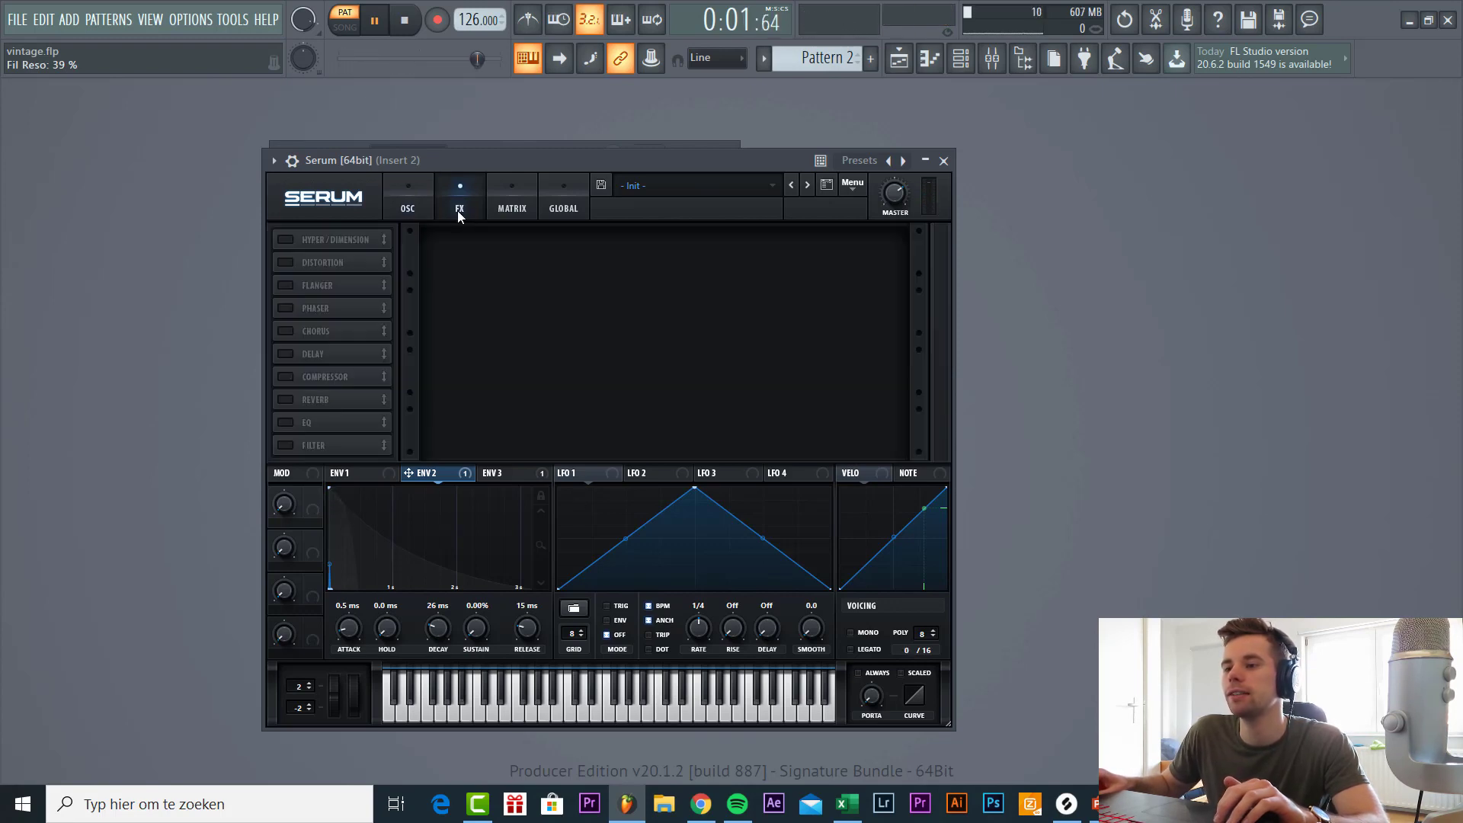
# Enable the sub oscillator with direct output at octave -2, and control its zeroed level with envelope 1.
pyautogui.click(407, 202)
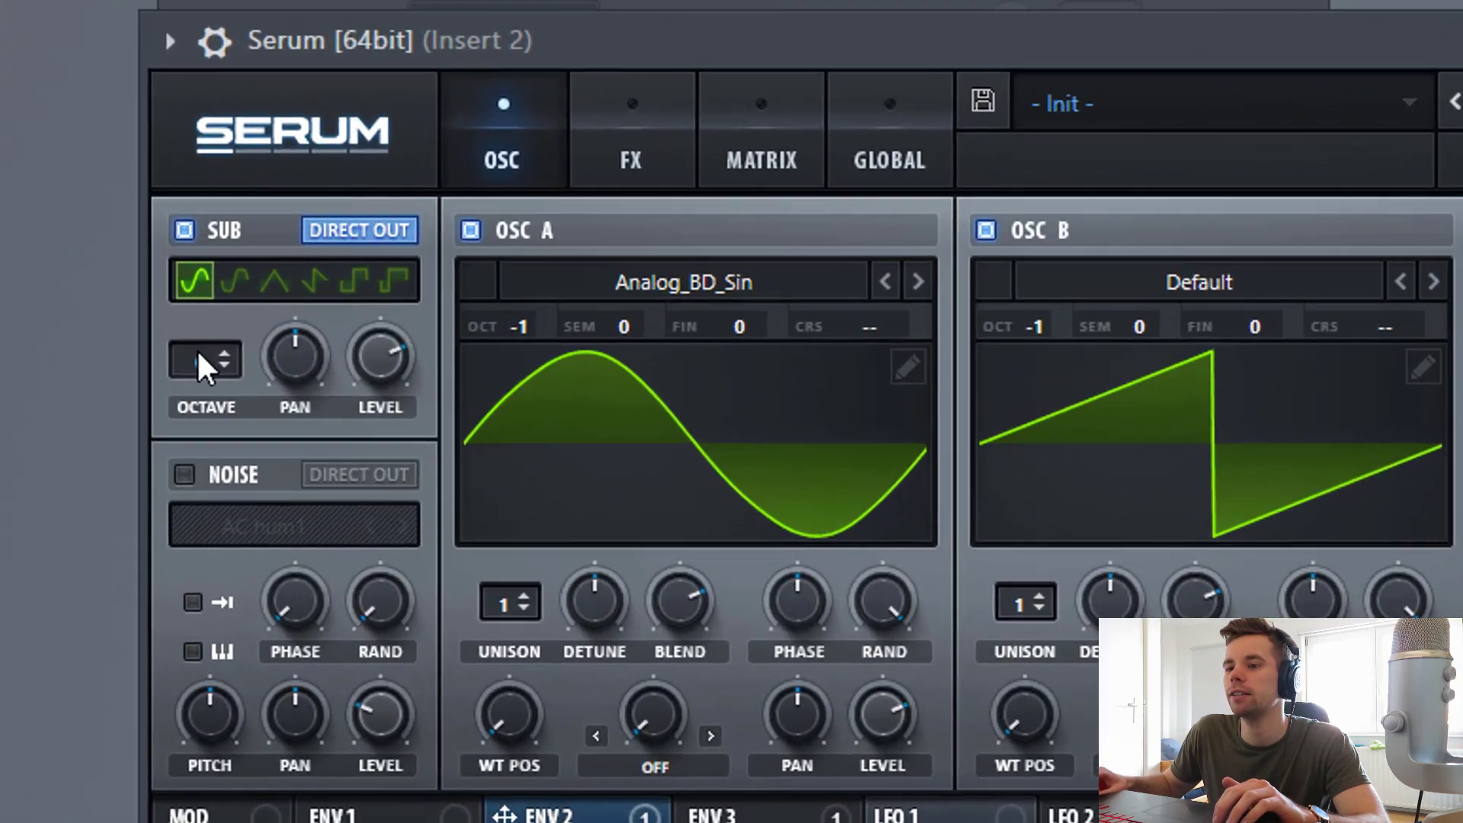
pyautogui.moveTo(250, 314); pyautogui.dragTo(248, 332)
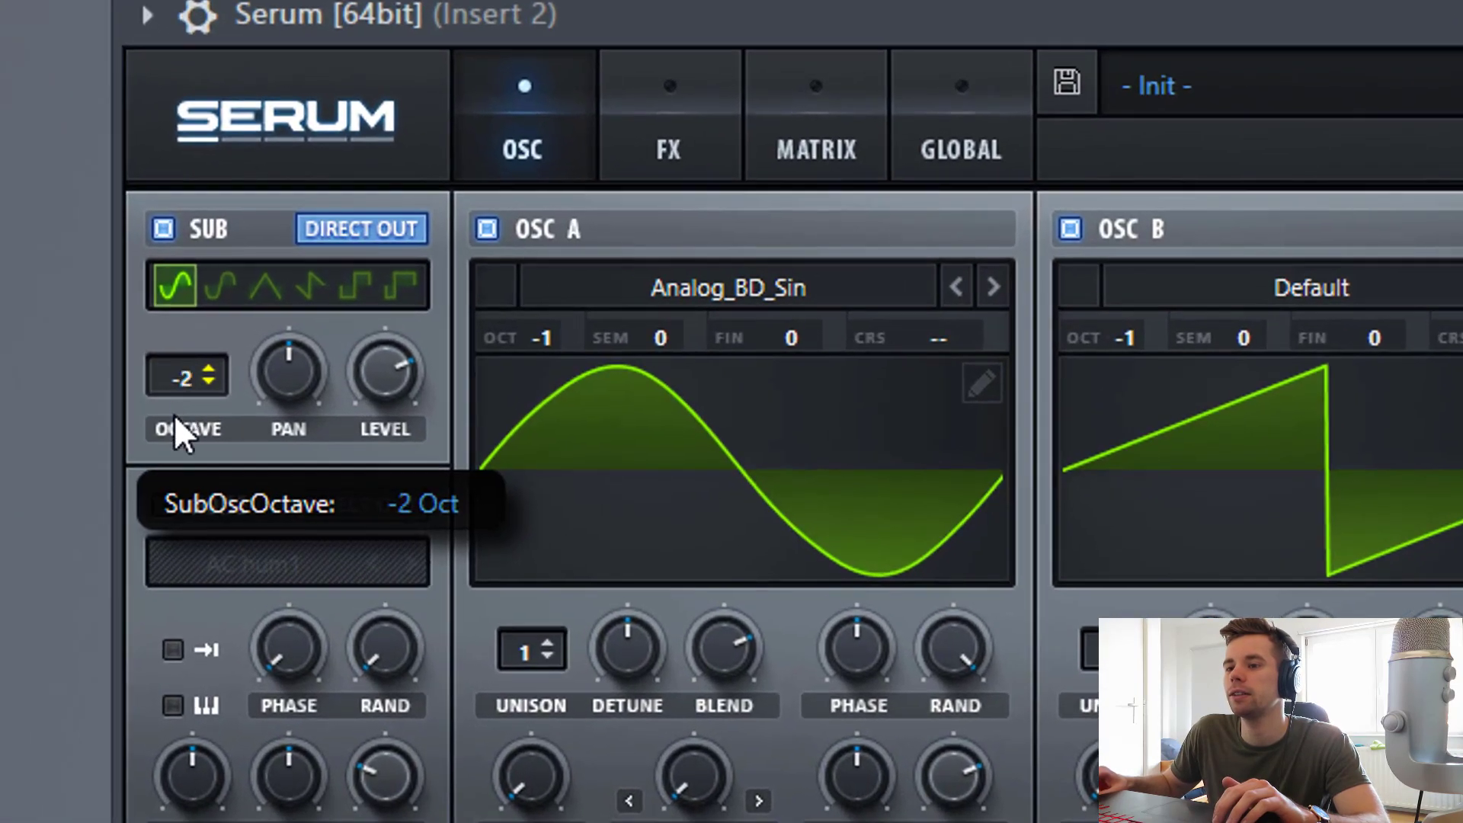
pyautogui.moveTo(385, 372); pyautogui.dragTo(384, 442)
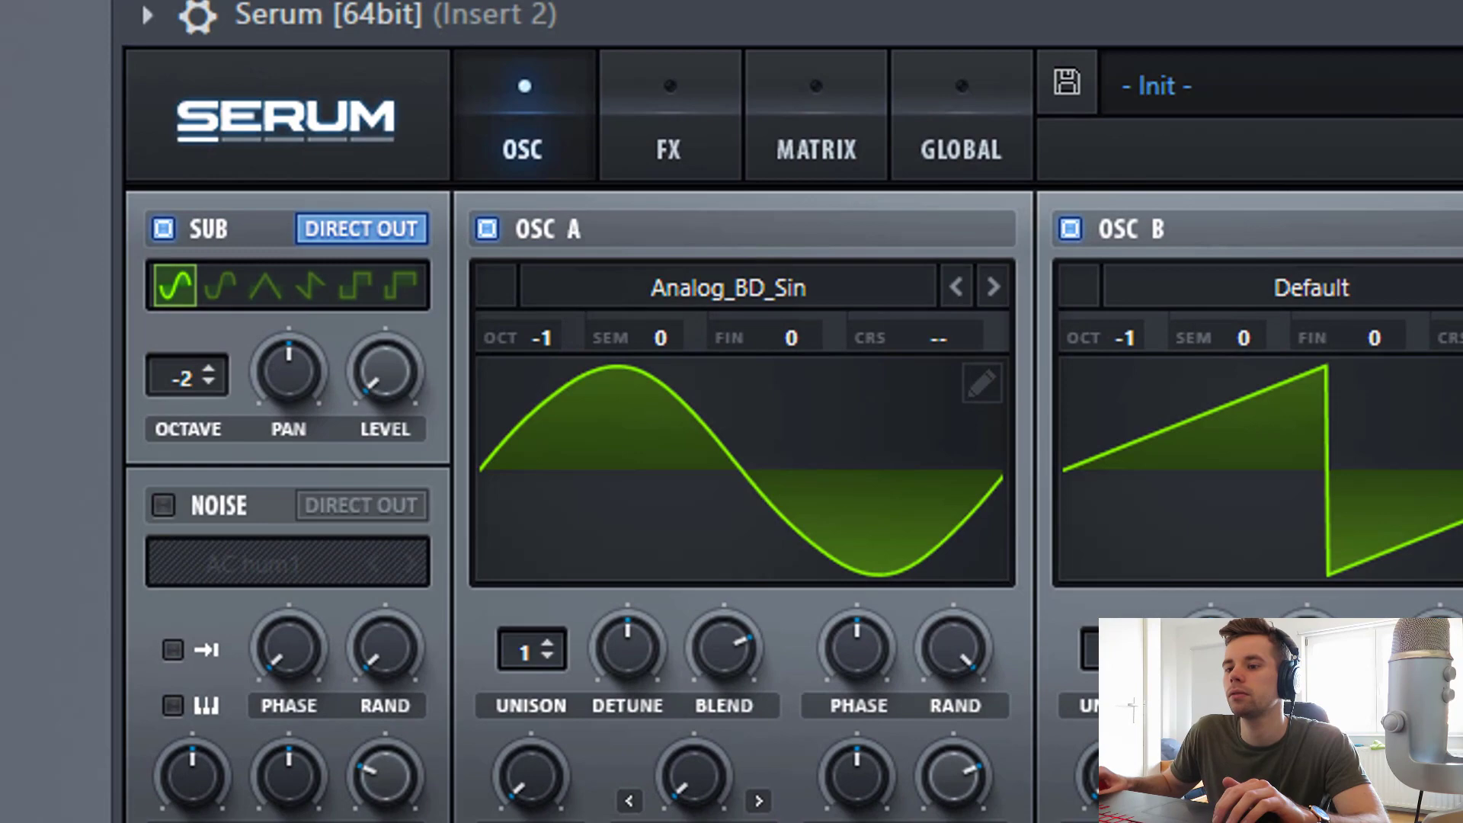
pyautogui.moveTo(359, 379); pyautogui.dragTo(309, 493)
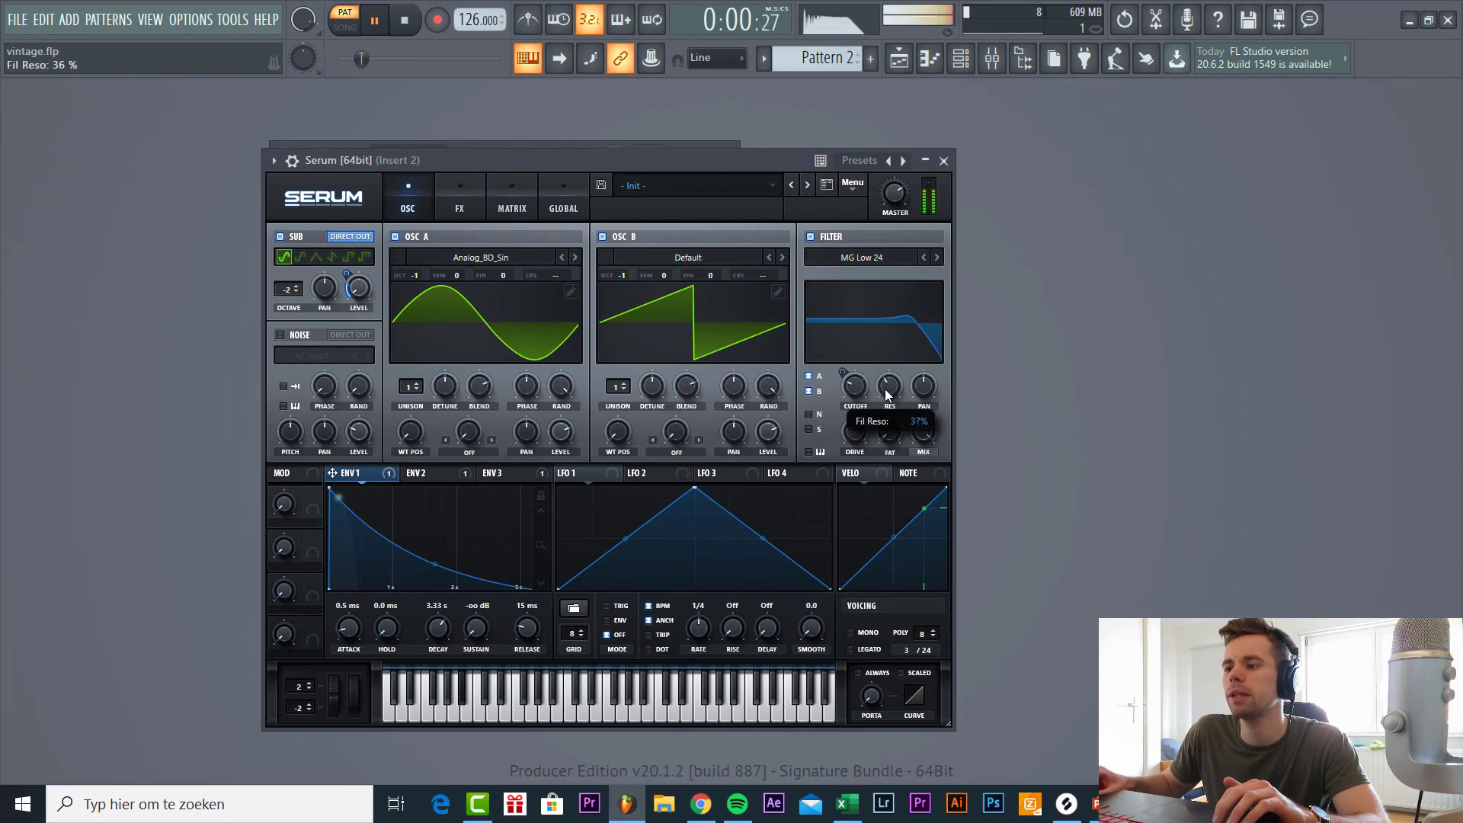
# Set the filter resonance to 31% and the amount of envelope 3's cutoff modulation to 40.
pyautogui.click(506, 475)
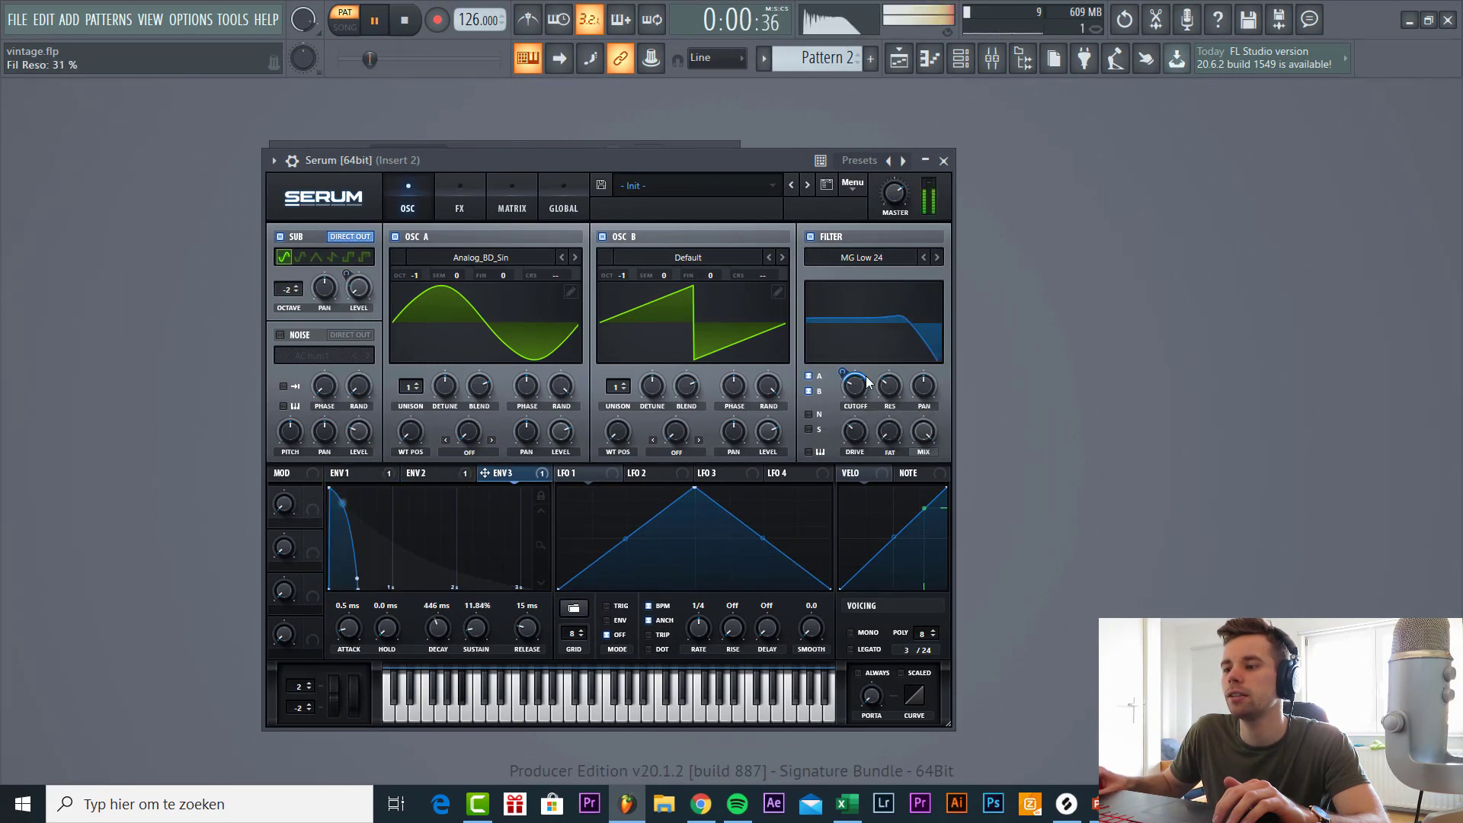
pyautogui.moveTo(841, 371); pyautogui.dragTo(842, 371)
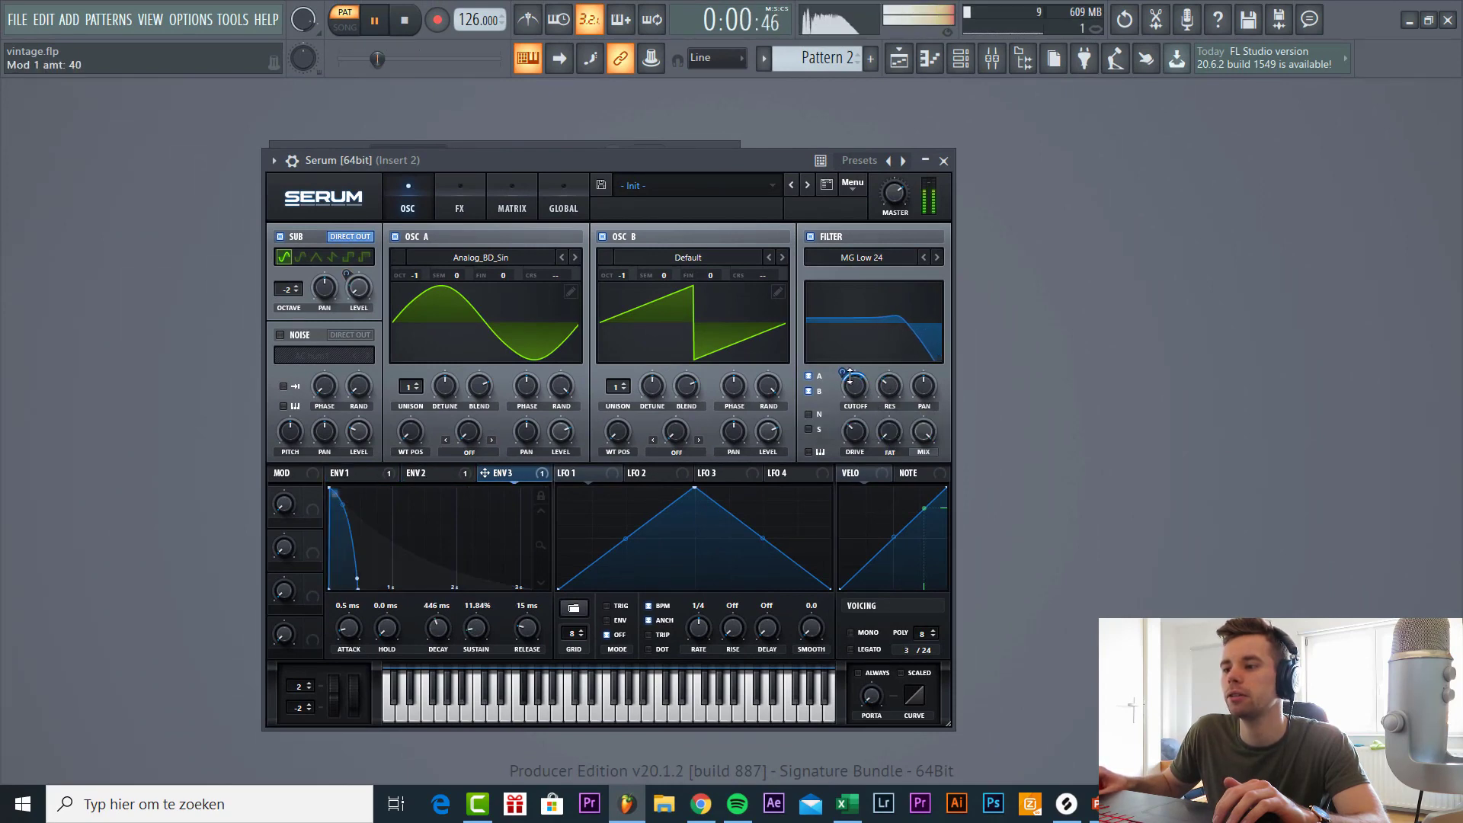
# Set the voicing to mono with legato and always-on portamento, with a portamento time of 73 ms.
pyautogui.click(460, 208)
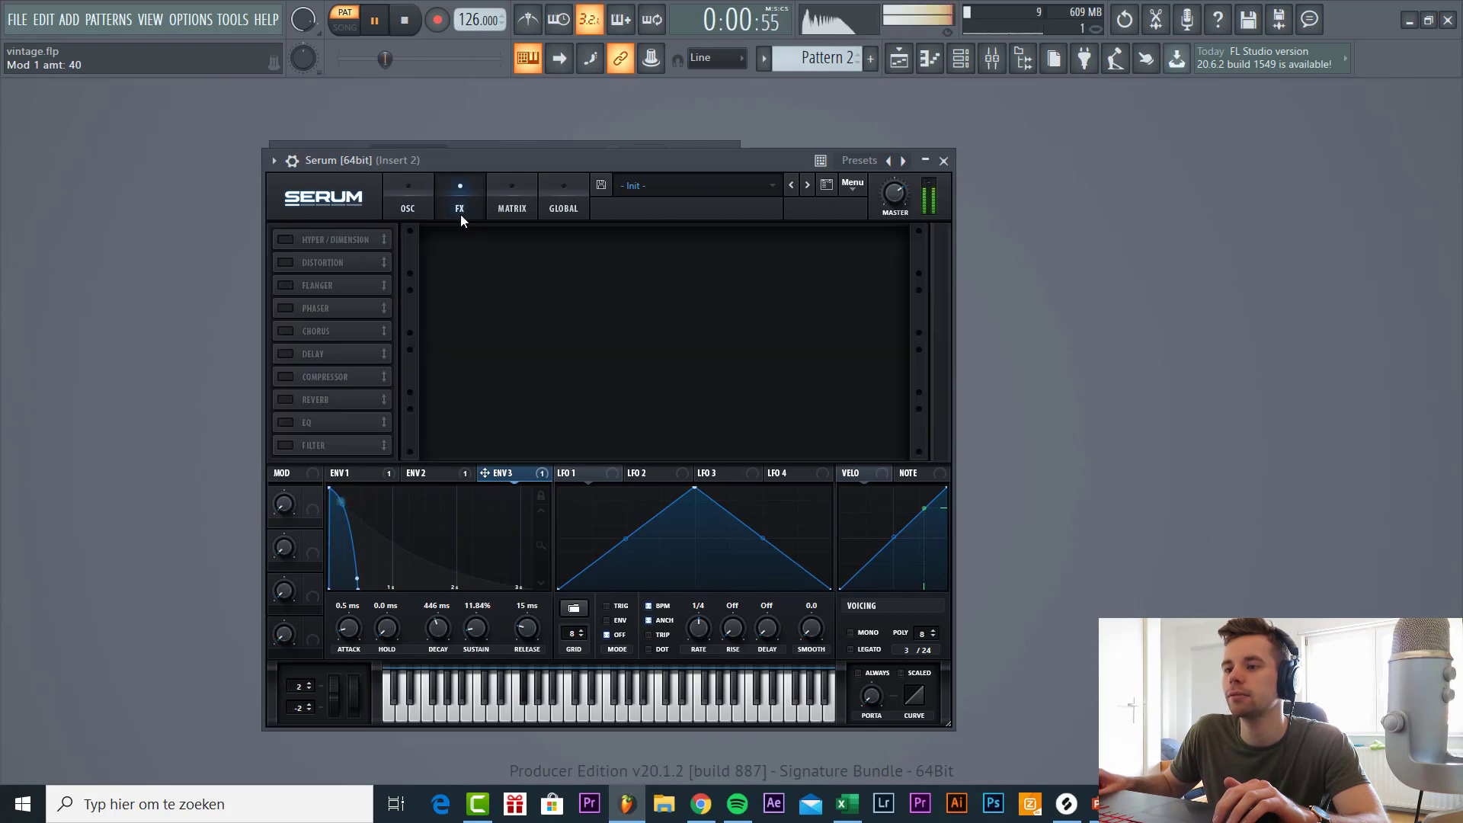
pyautogui.click(867, 632)
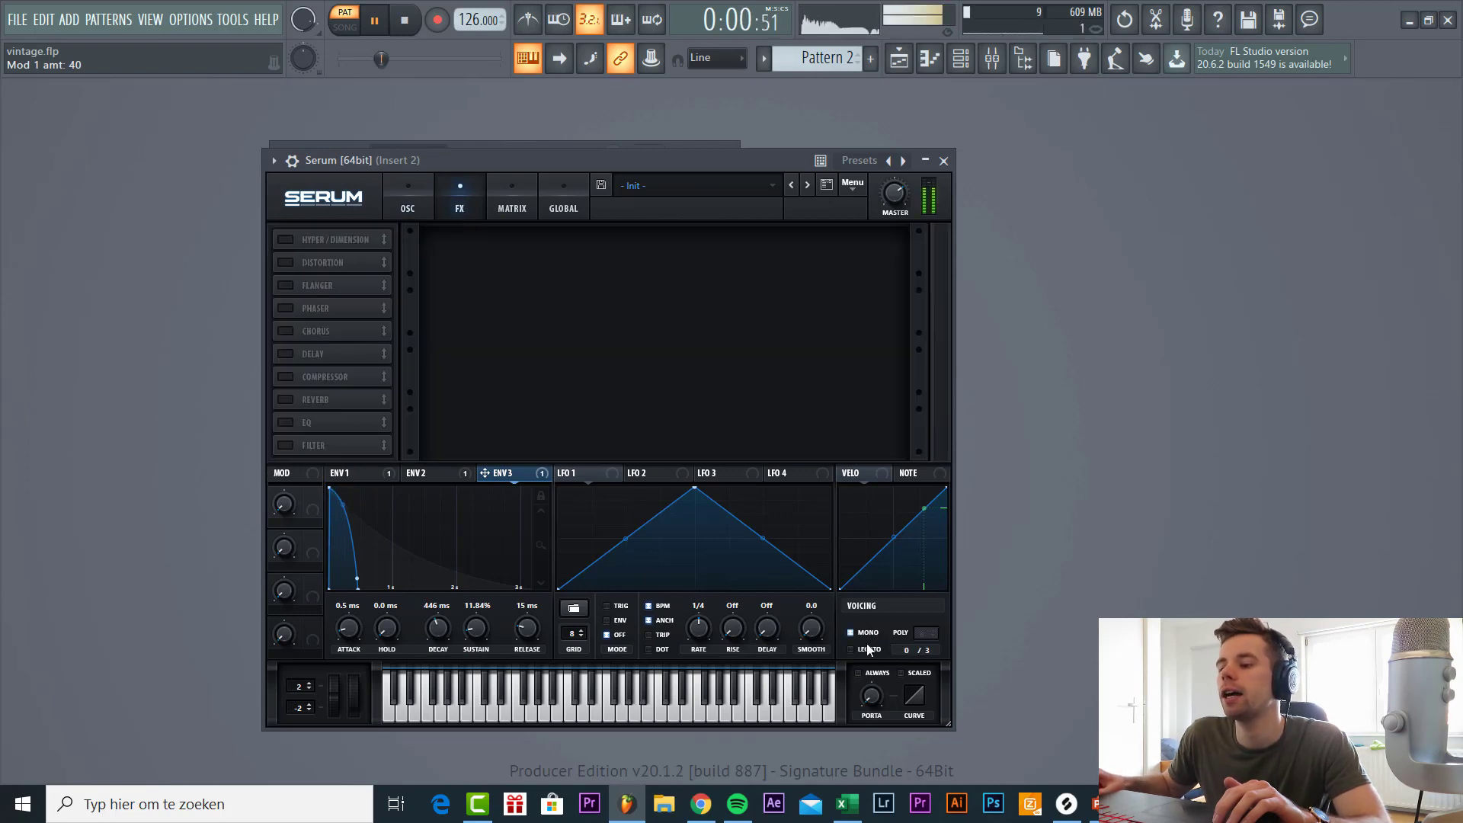
pyautogui.click(867, 649)
pyautogui.moveTo(884, 664); pyautogui.dragTo(885, 637)
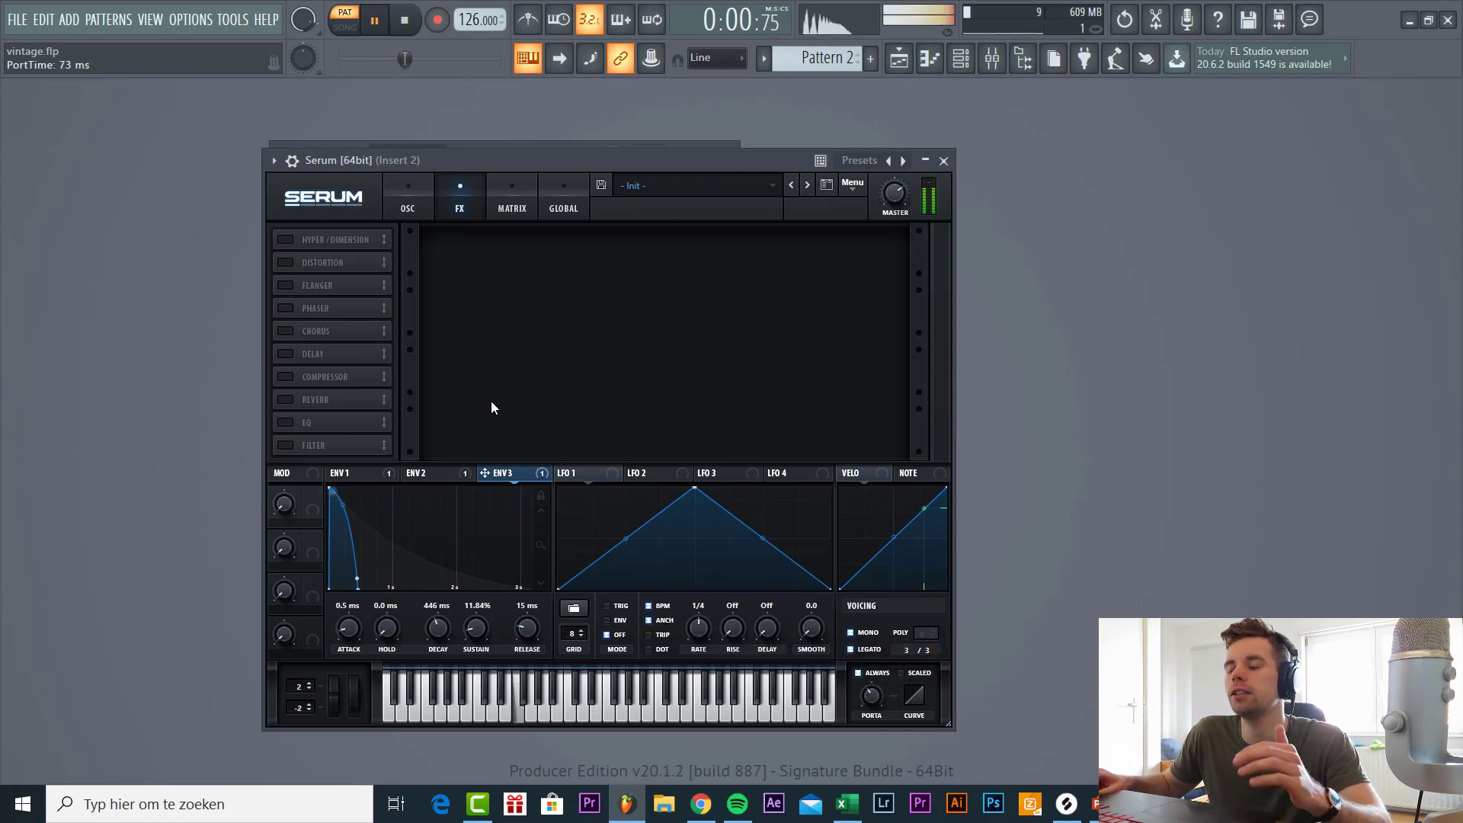
# Add Tube distortion with a pre low-pass filter at 13290 and Q 1.2, raise the drive and set the mix to 77%.
pyautogui.click(288, 262)
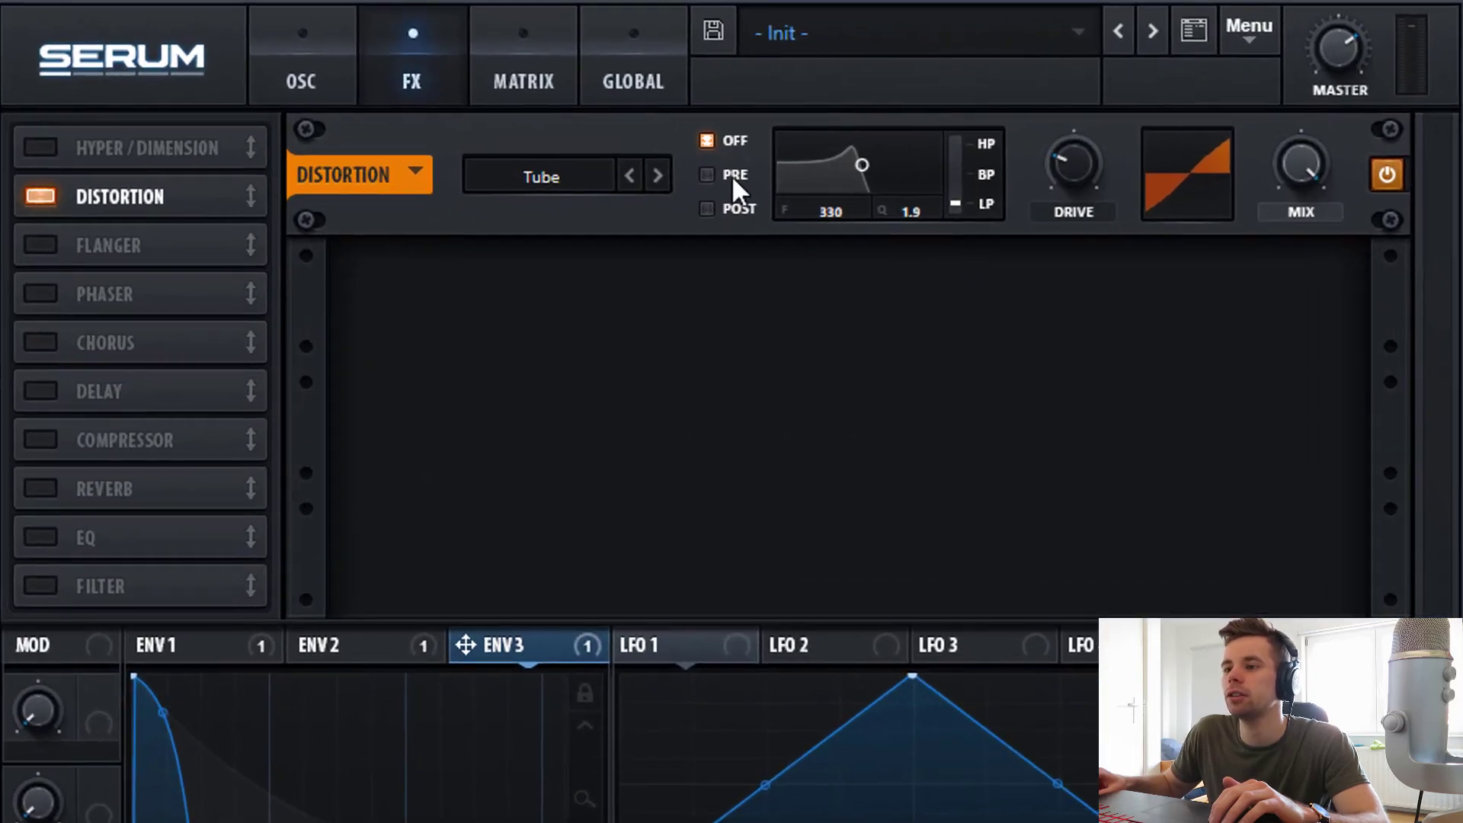
pyautogui.click(733, 179)
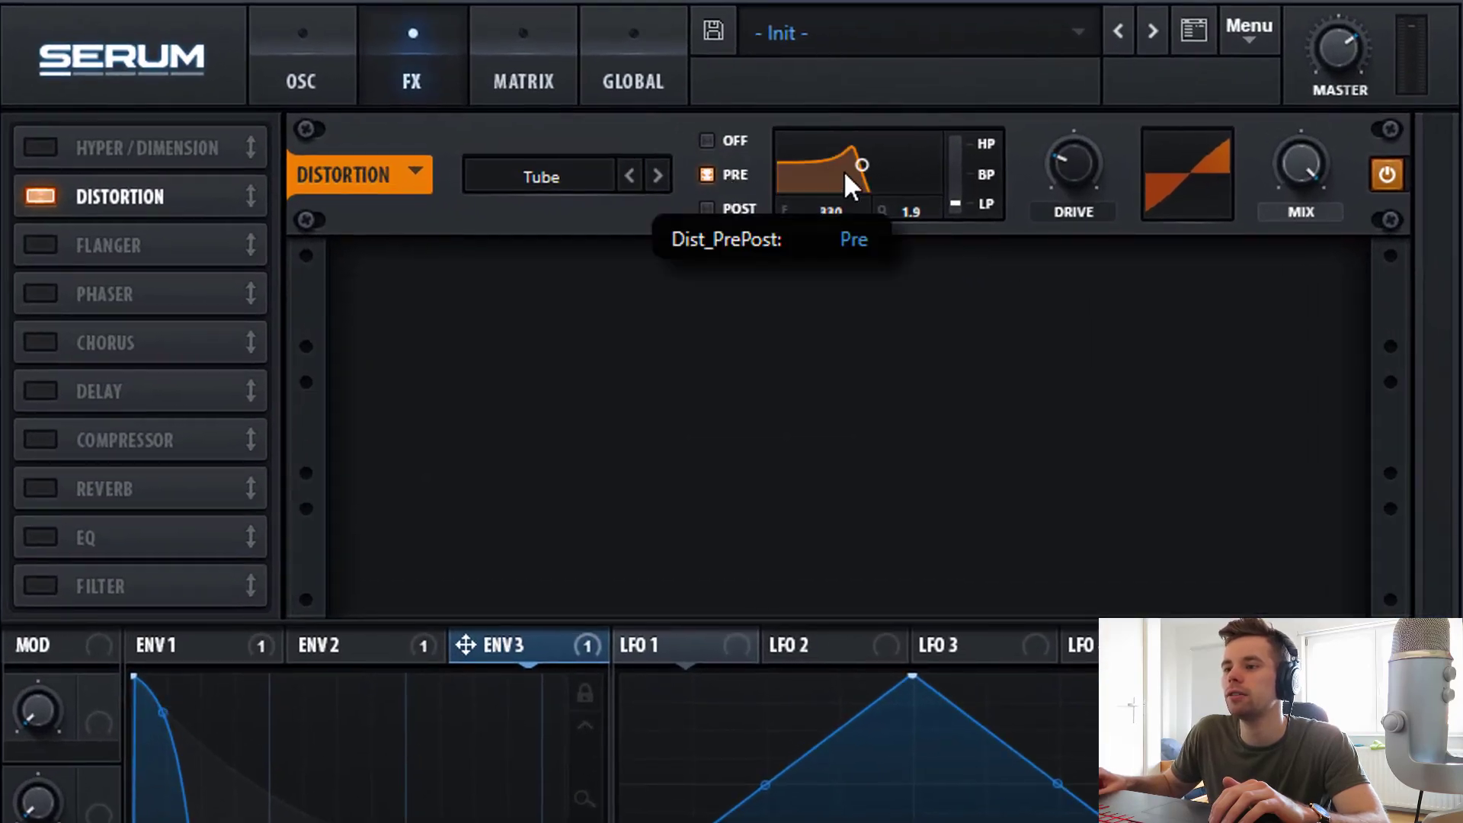
pyautogui.moveTo(859, 158); pyautogui.dragTo(949, 166)
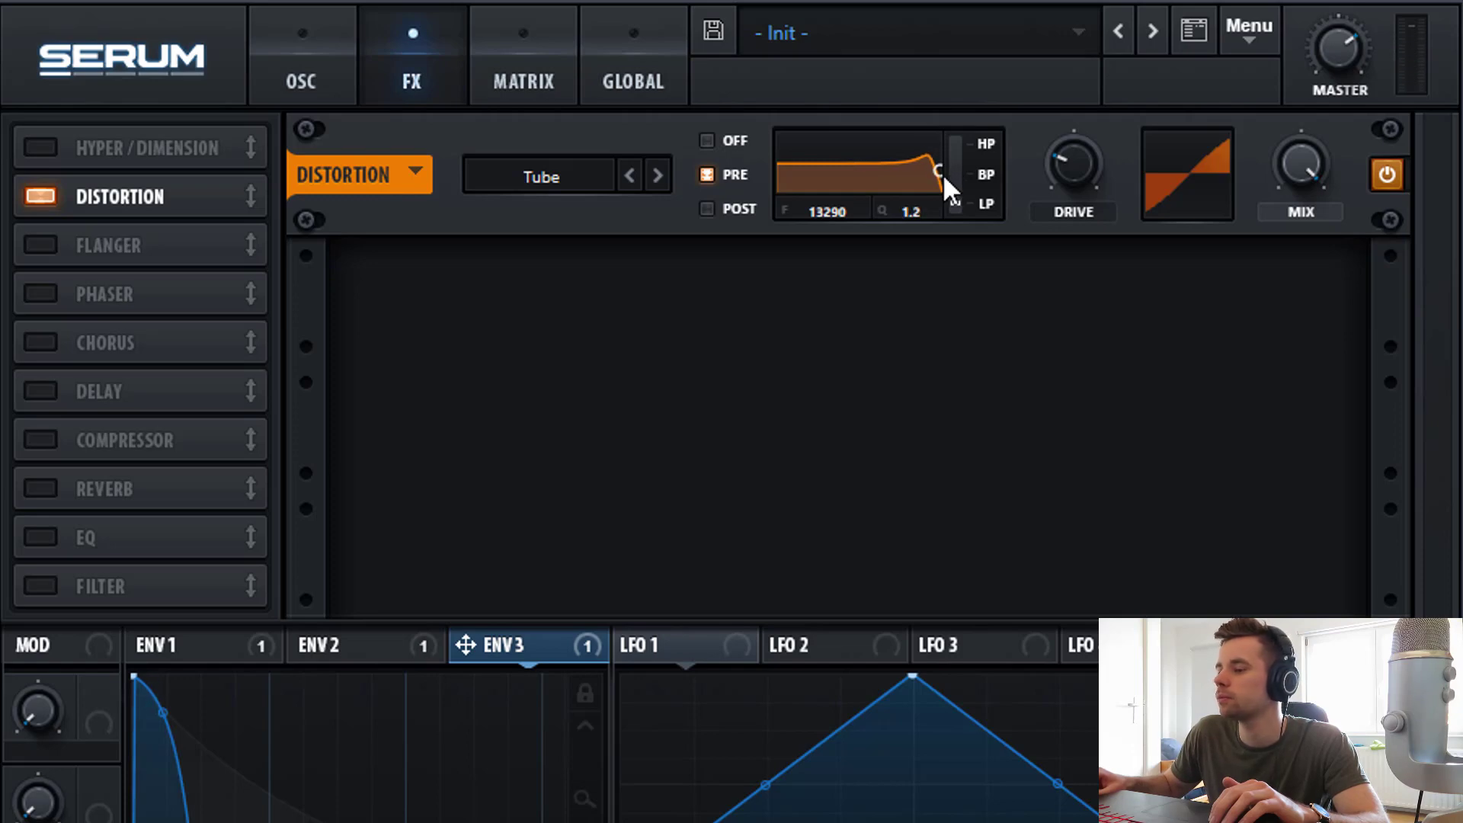
pyautogui.moveTo(1077, 167); pyautogui.dragTo(1123, 21)
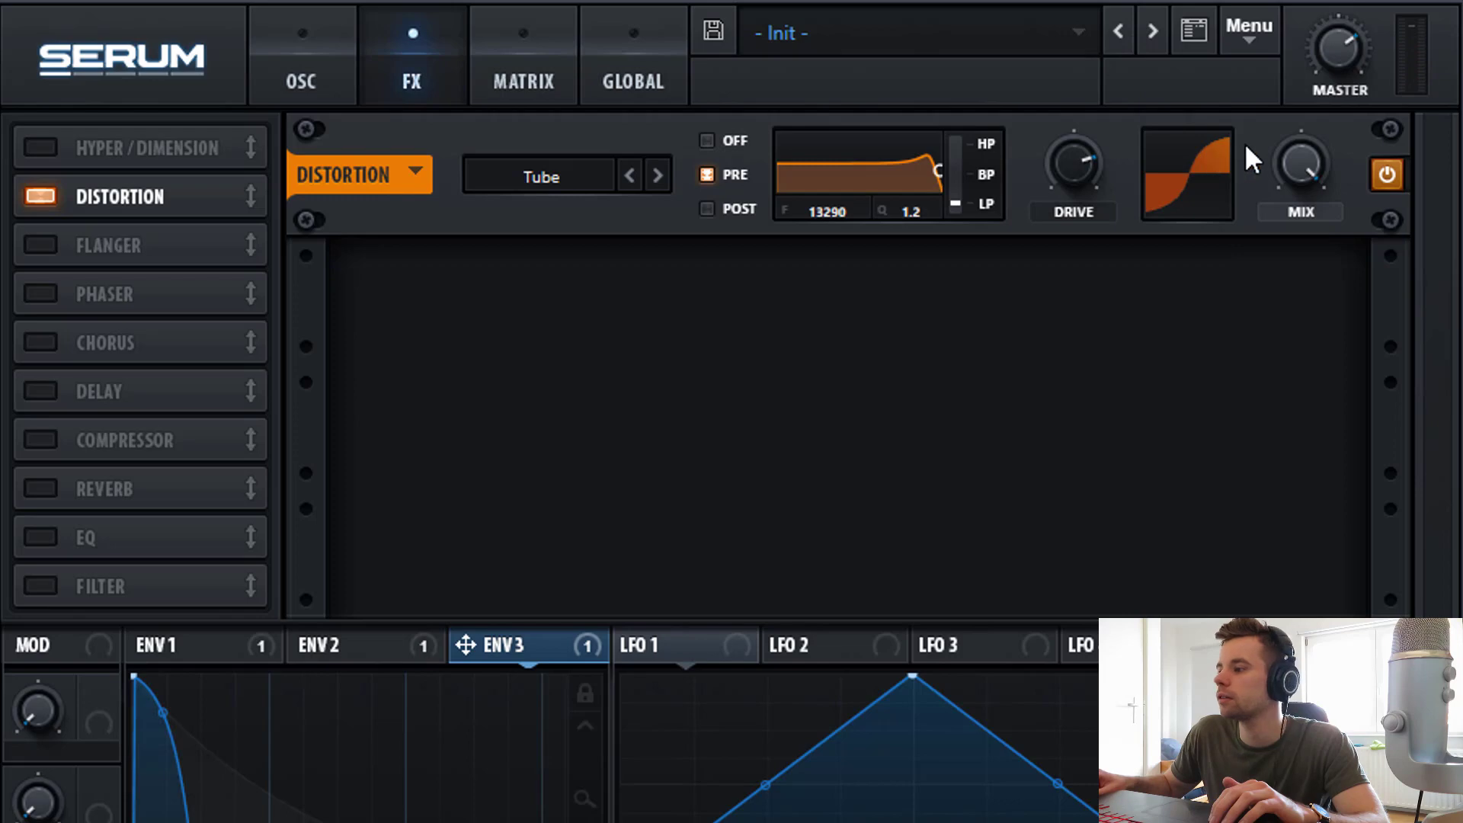
pyautogui.moveTo(1293, 208)
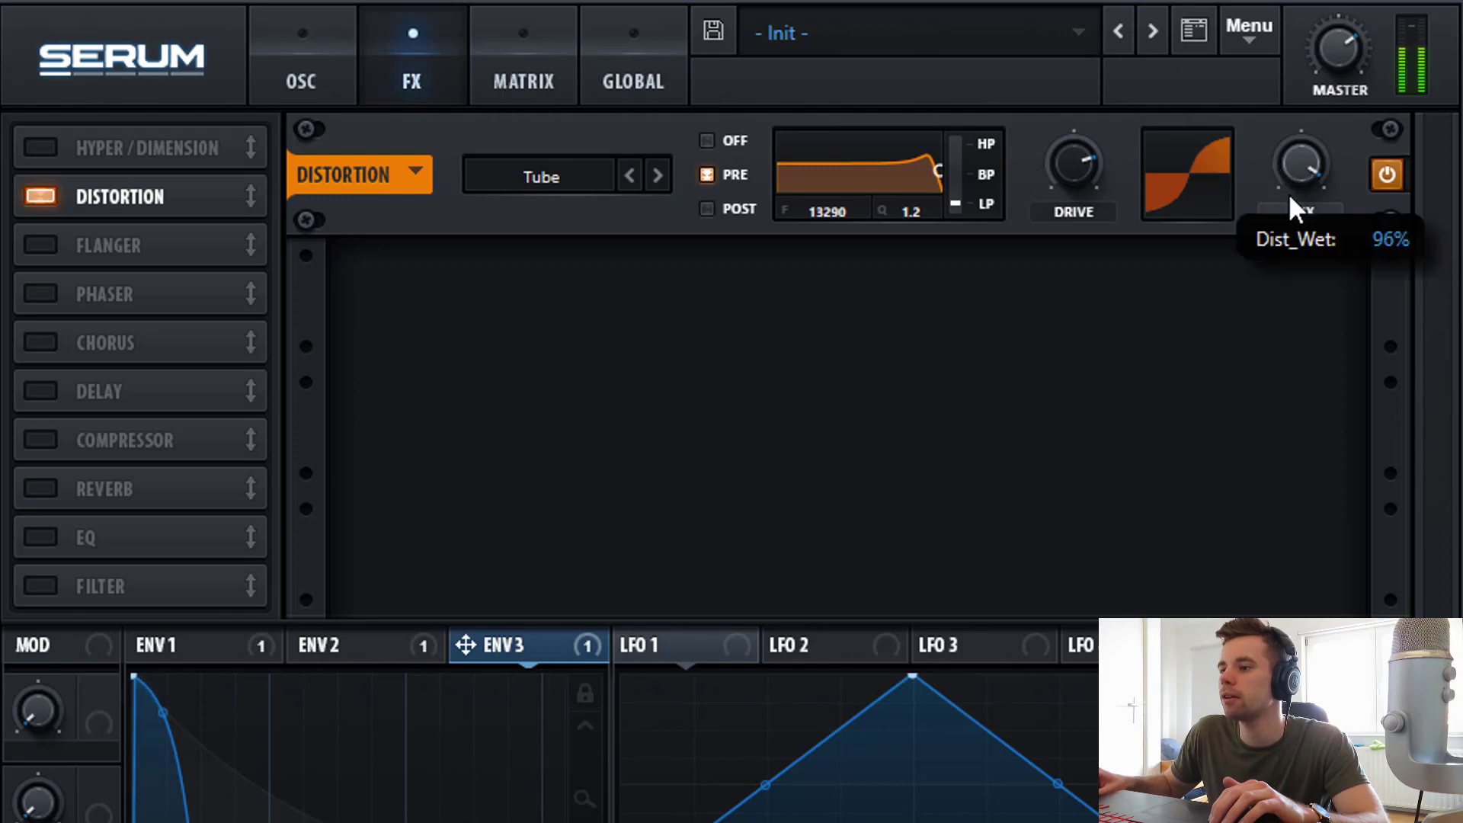
pyautogui.moveTo(1289, 221); pyautogui.dragTo(1288, 262)
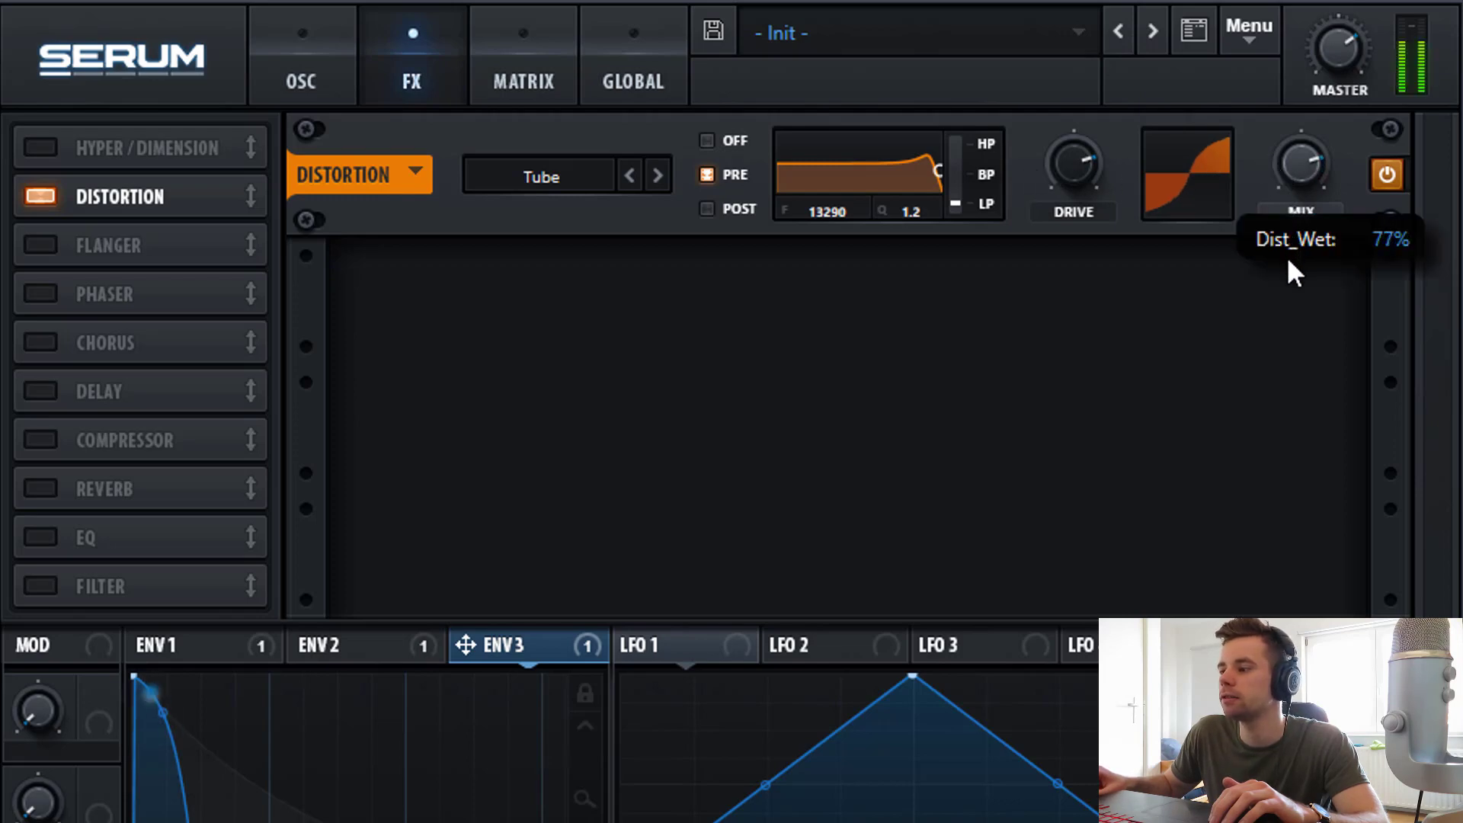
# Enable the EQ directly after the distortion and slightly adjust the gain of its low shelf.
pyautogui.click(120, 537)
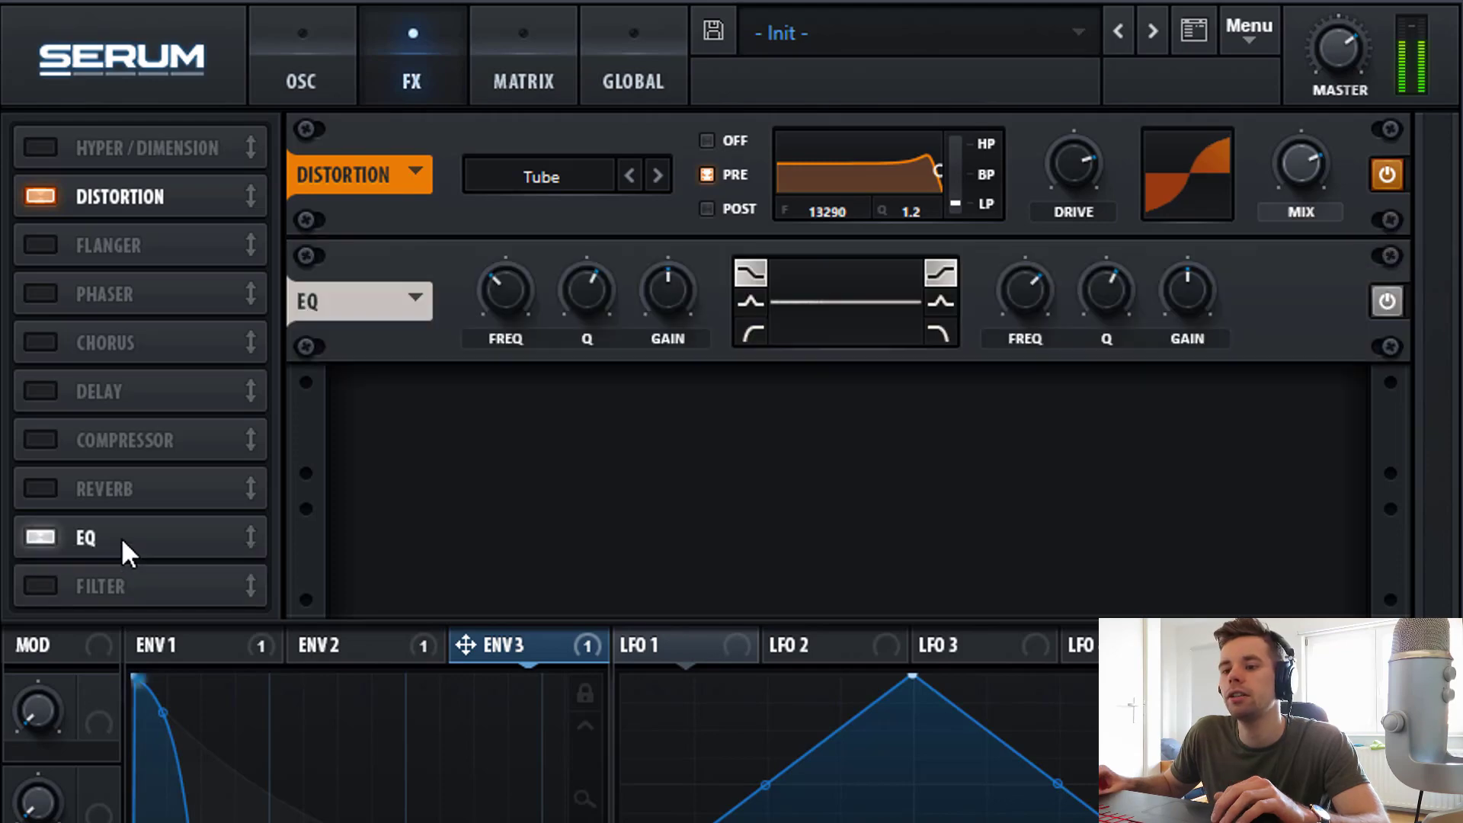
pyautogui.moveTo(121, 537); pyautogui.dragTo(134, 267)
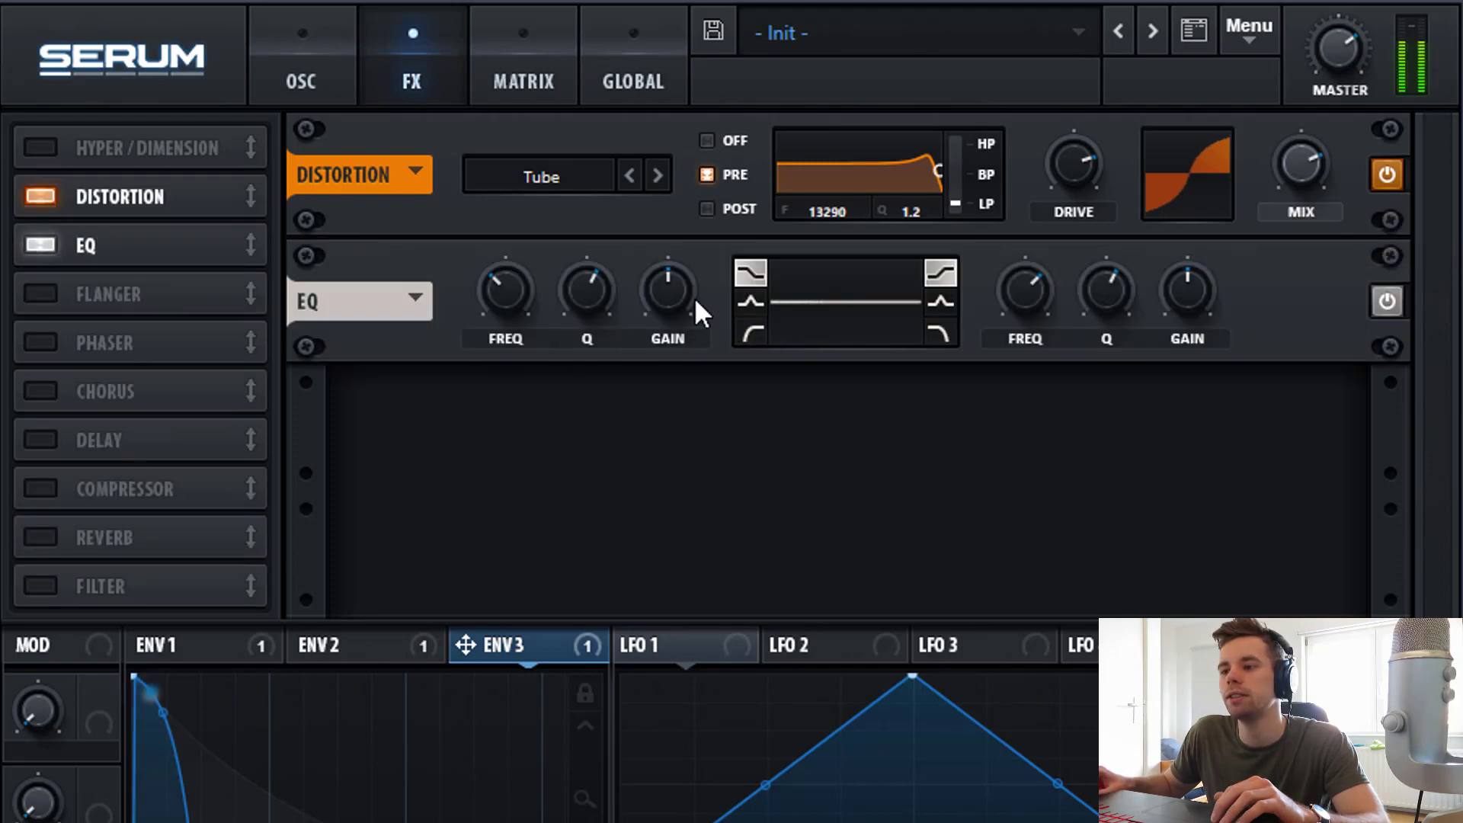
pyautogui.moveTo(693, 296); pyautogui.dragTo(637, 290)
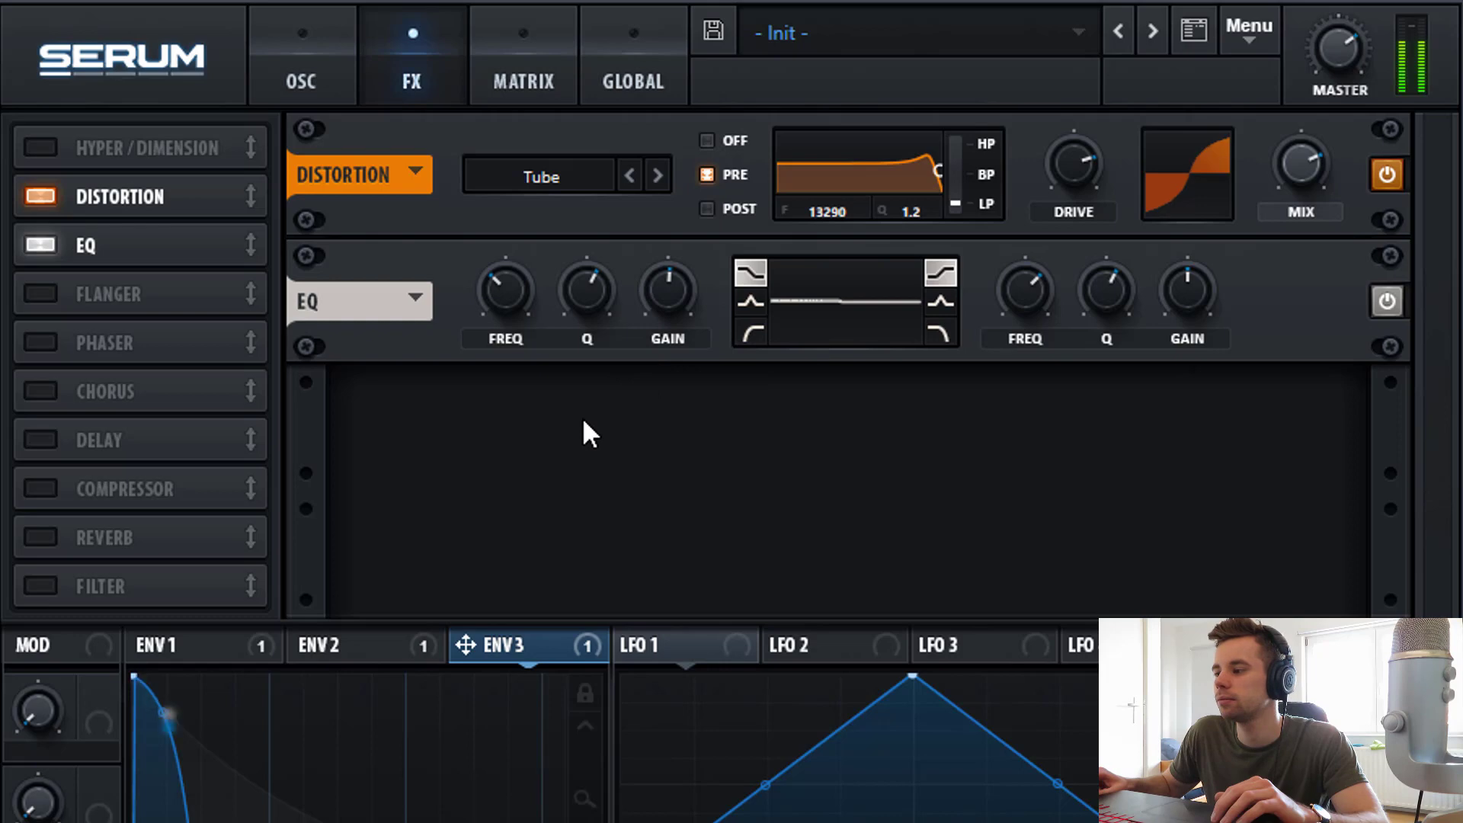
# Enable the phaser directly after the EQ, raise its frequency and reduce its mix to about half.
pyautogui.click(41, 335)
pyautogui.moveTo(119, 335); pyautogui.dragTo(148, 276)
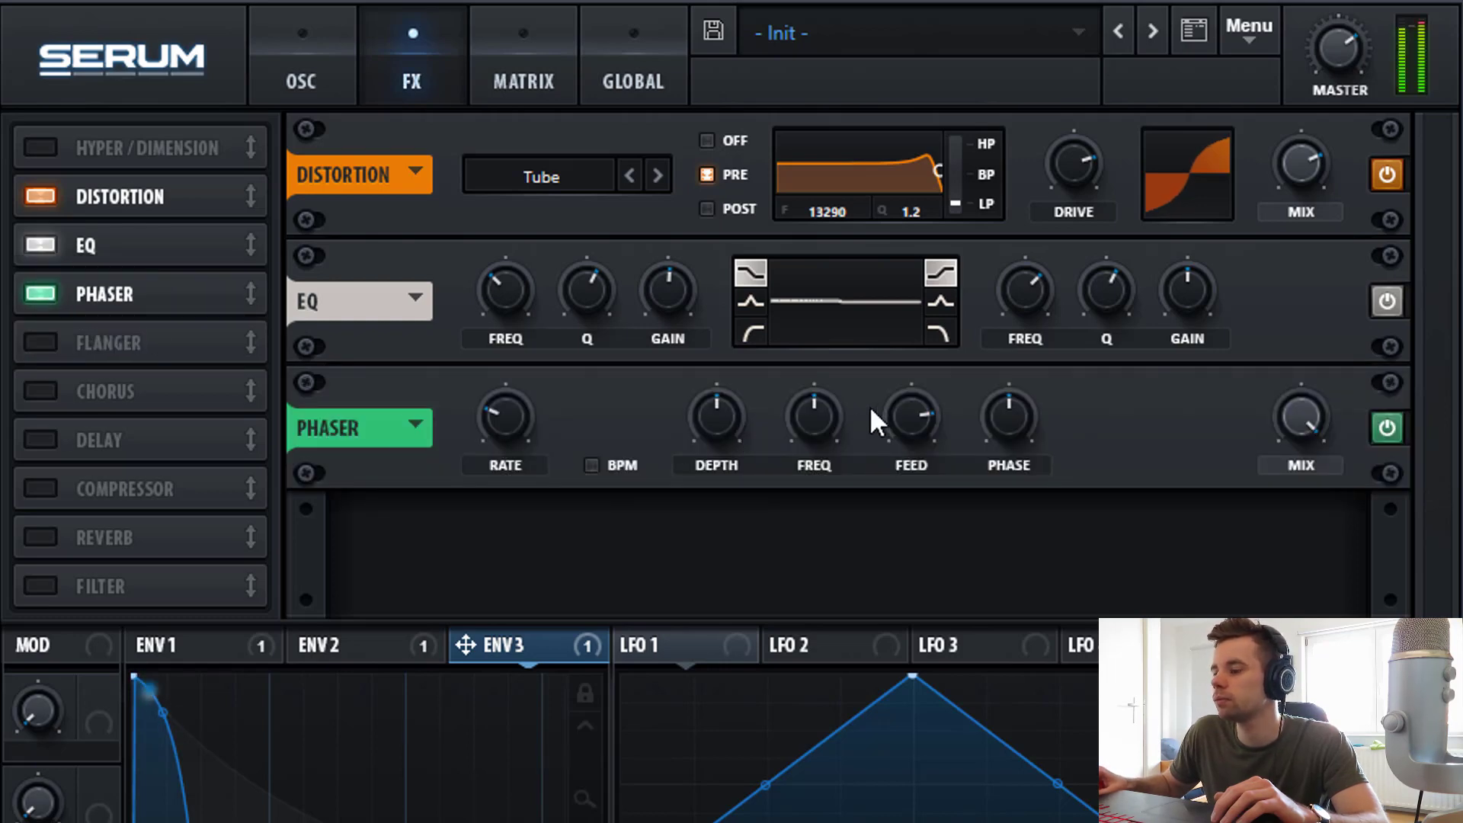
pyautogui.moveTo(836, 408); pyautogui.dragTo(803, 409)
pyautogui.moveTo(1298, 411); pyautogui.dragTo(1271, 557)
# Enable the delay in ping-pong mode with its filter at 18000 and Q 0.8, and set the mix to 20%.
pyautogui.click(55, 440)
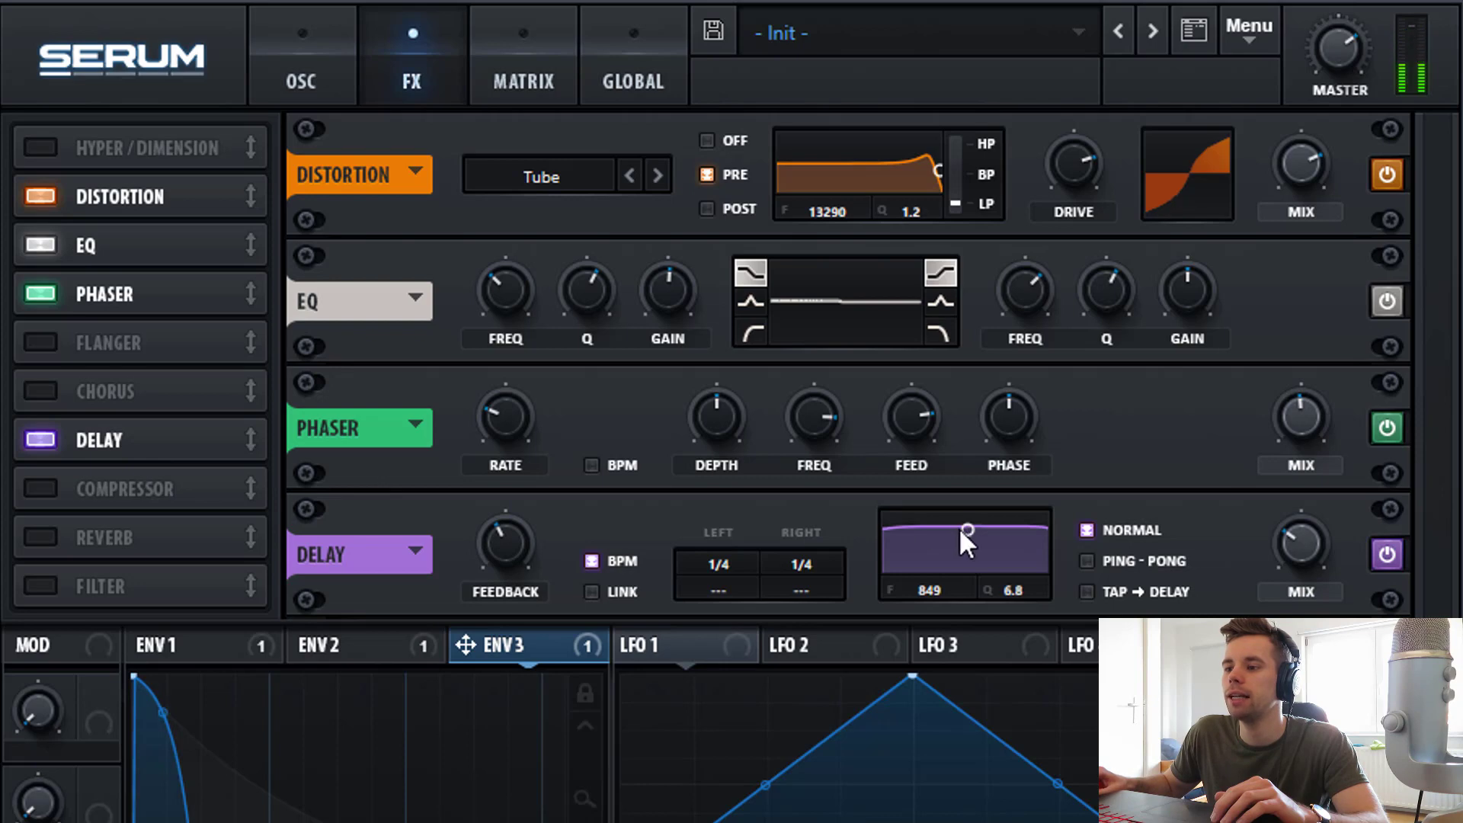
pyautogui.moveTo(962, 532); pyautogui.dragTo(1141, 600)
pyautogui.click(1088, 564)
pyautogui.moveTo(1043, 567); pyautogui.dragTo(1109, 628)
pyautogui.moveTo(1282, 545); pyautogui.dragTo(1282, 550)
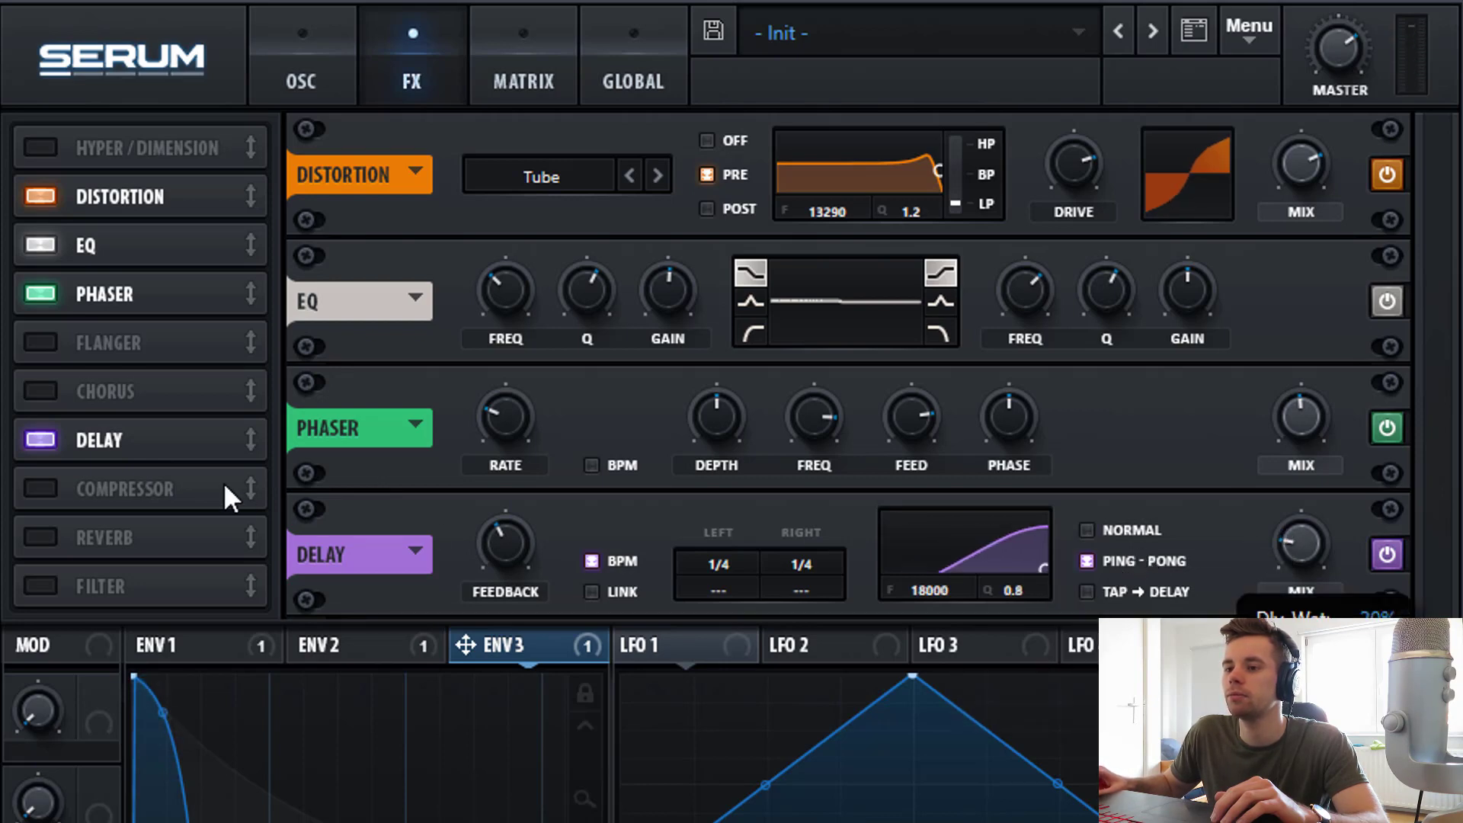
# Enable the Hall reverb, raise its low cut and set its mix to 14%.
pyautogui.click(46, 537)
pyautogui.scroll(-2, 1076, 533)
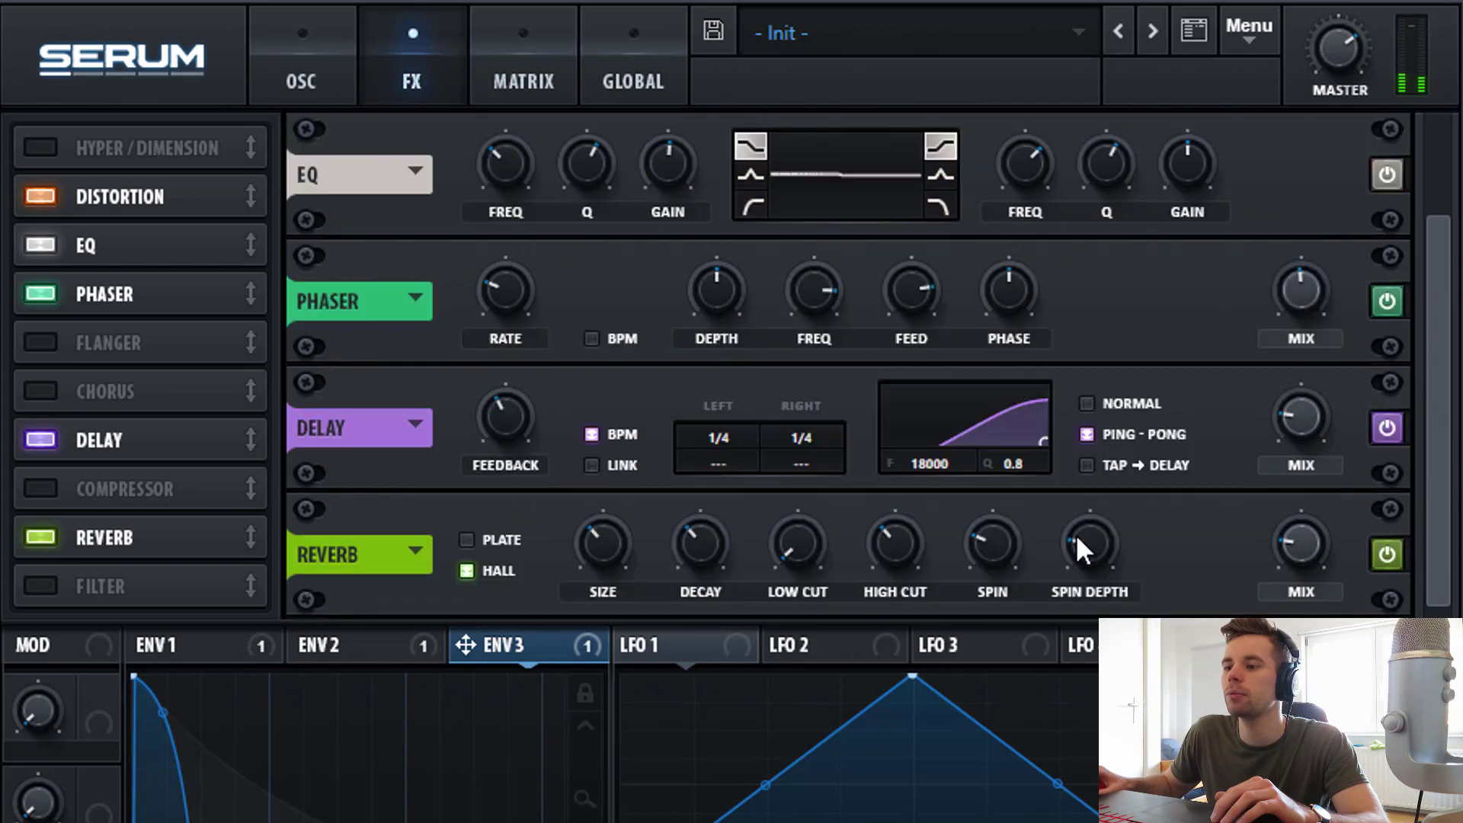
pyautogui.scroll(2, 807, 563)
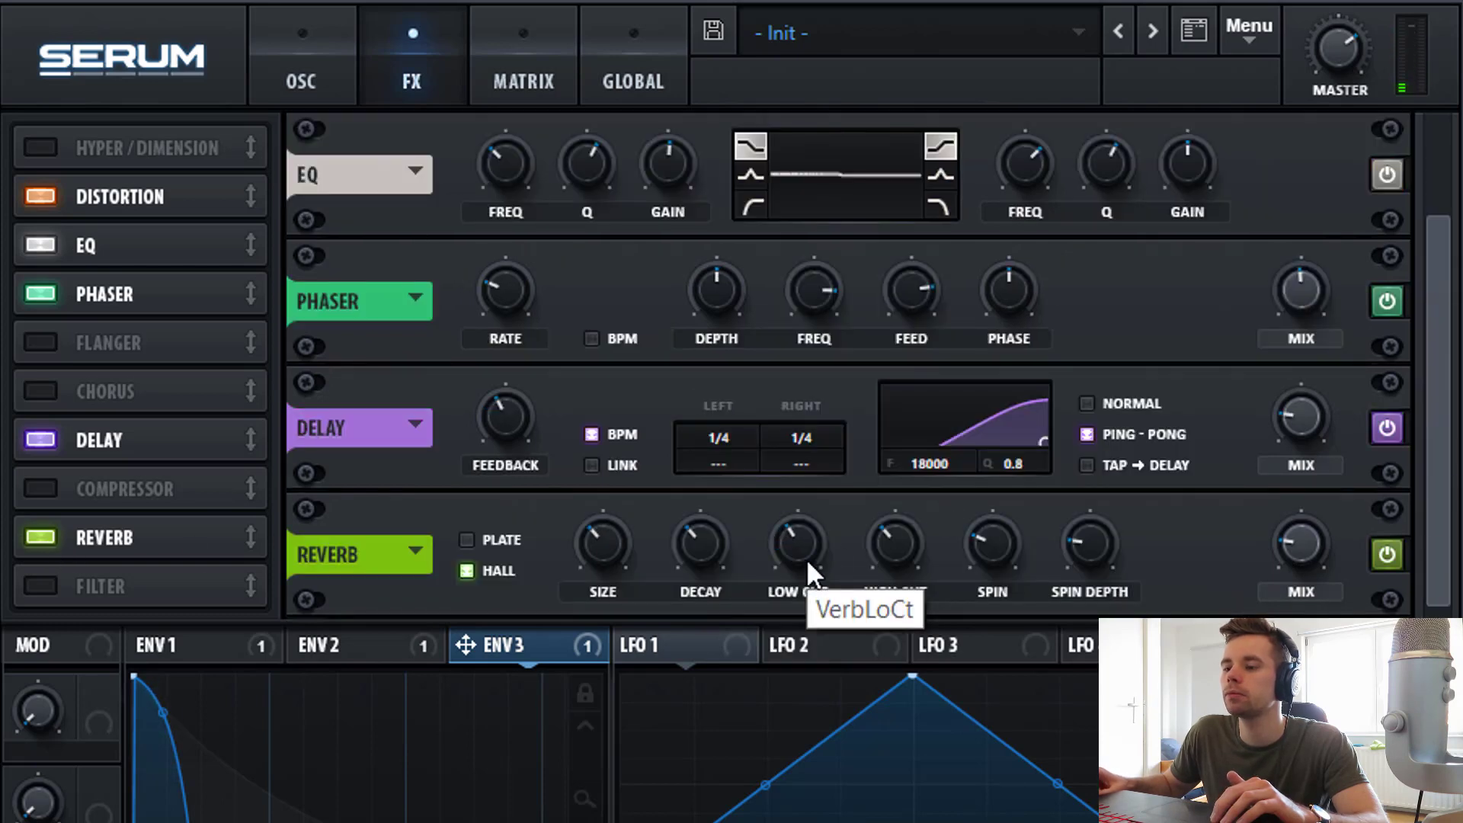
pyautogui.moveTo(1315, 539); pyautogui.dragTo(1318, 566)
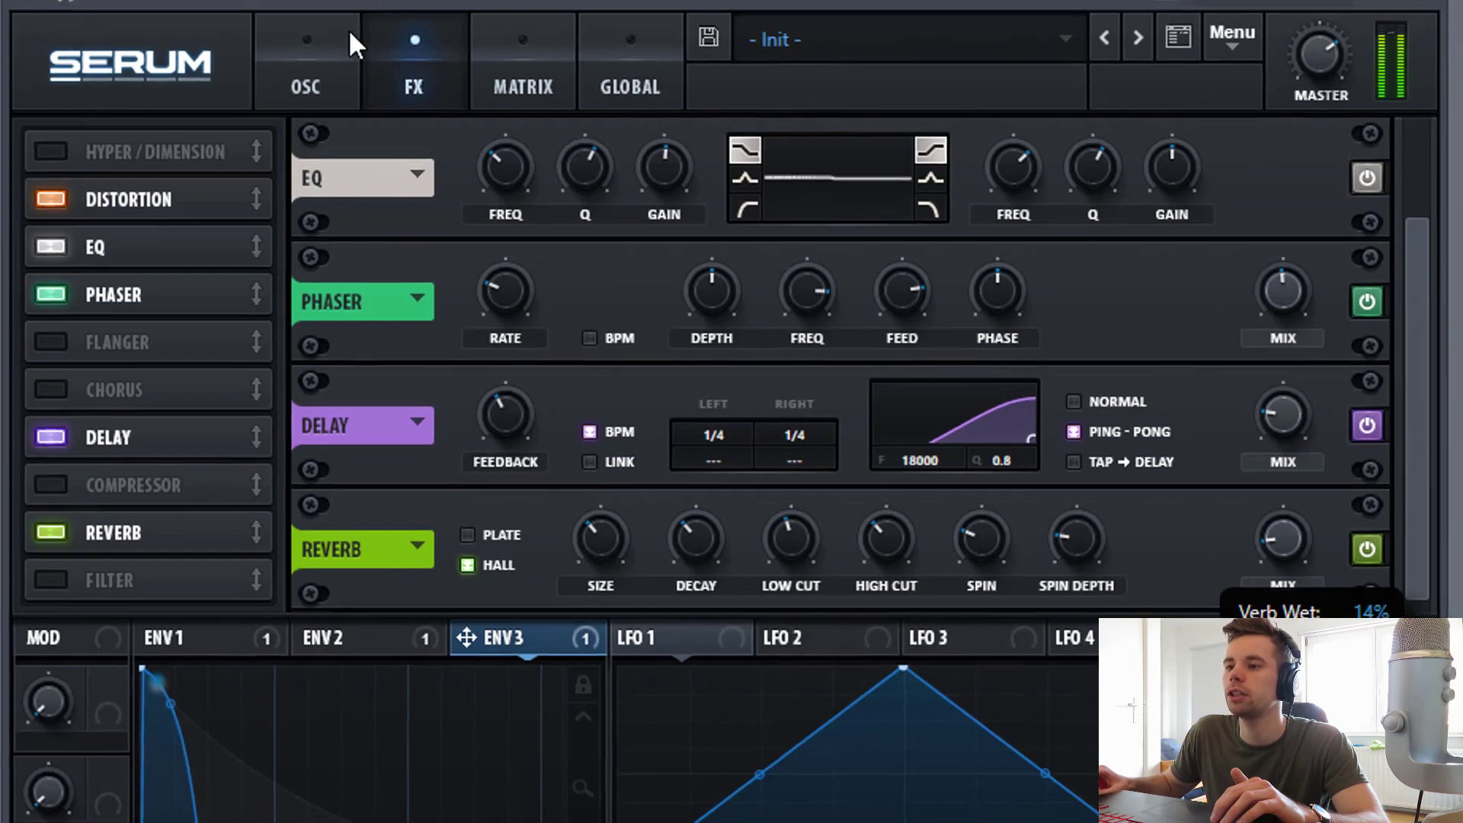
# Return to the oscillator page and try sweeping the filter cutoff while the pattern plays.
pyautogui.click(348, 34)
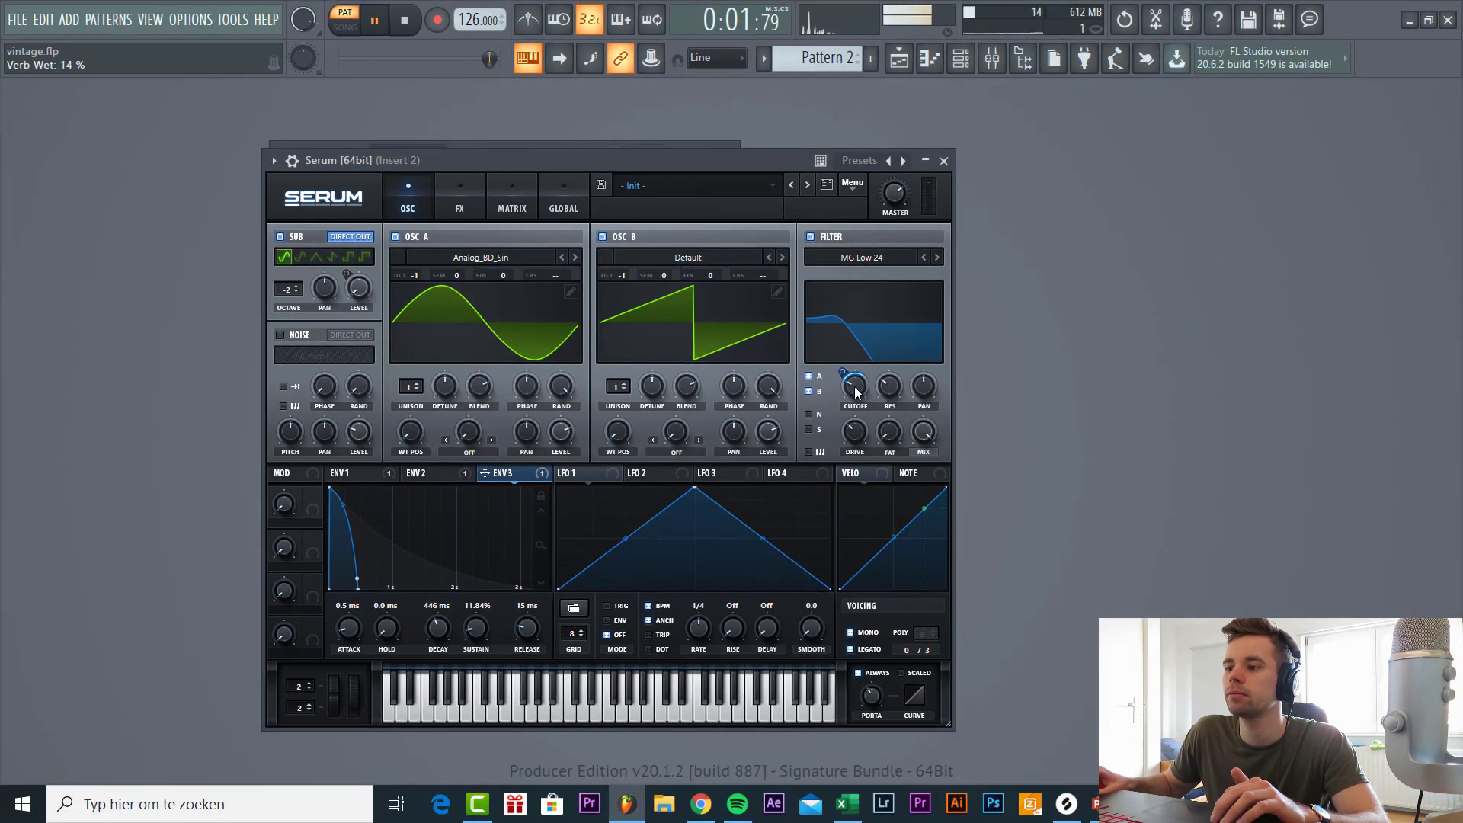
pyautogui.moveTo(882, 379)
pyautogui.mouseDown()
pyautogui.moveTo(892, 404)
pyautogui.moveTo(858, 383)
pyautogui.mouseUp()
pyautogui.scroll(5, 858, 383)
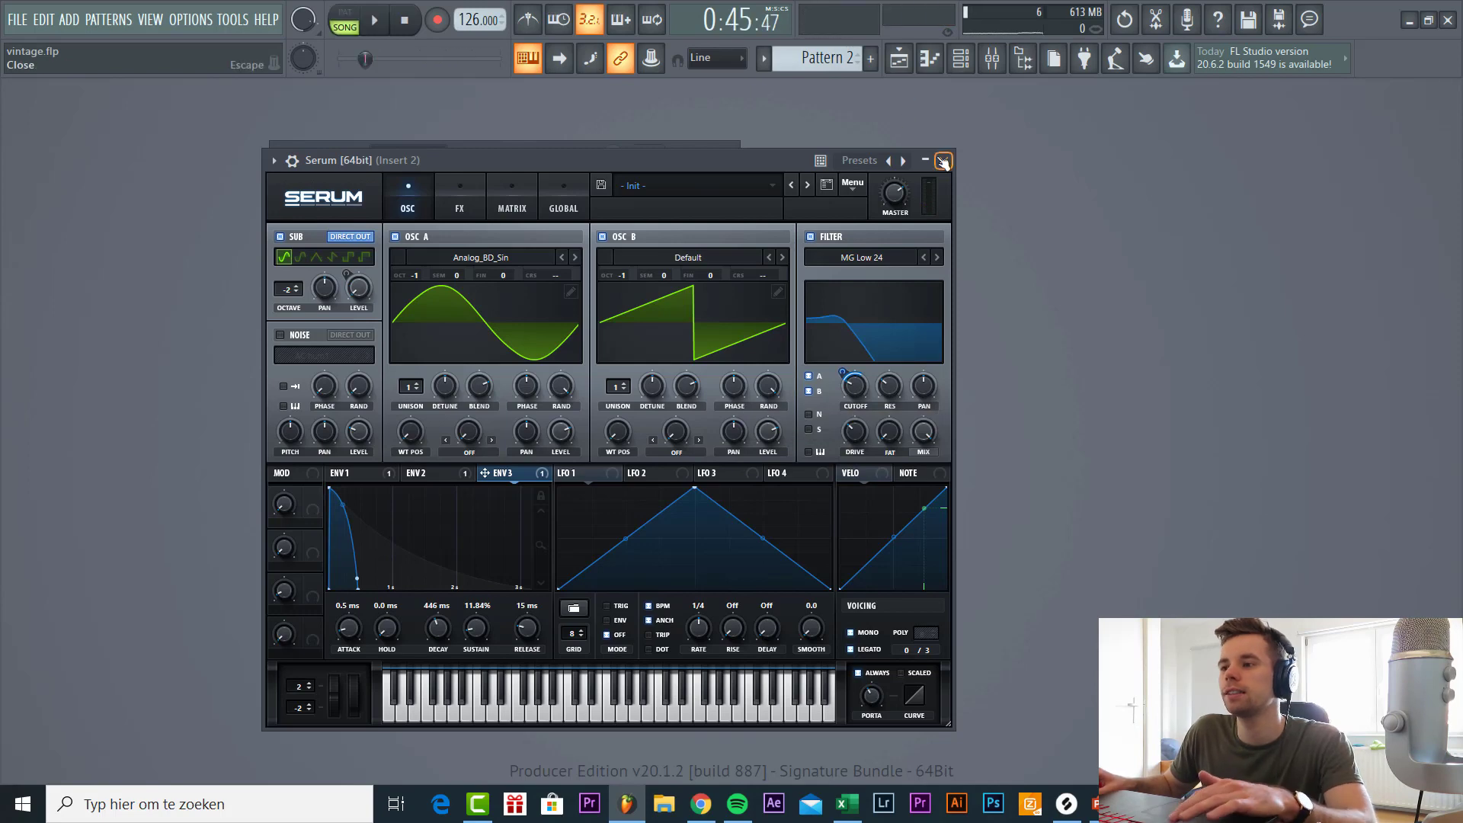
# Close the synth, view the second Serum channel's notes in the piano roll and play Pattern 2 in pattern mode.
pyautogui.press('Escape')
pyautogui.press('F7')
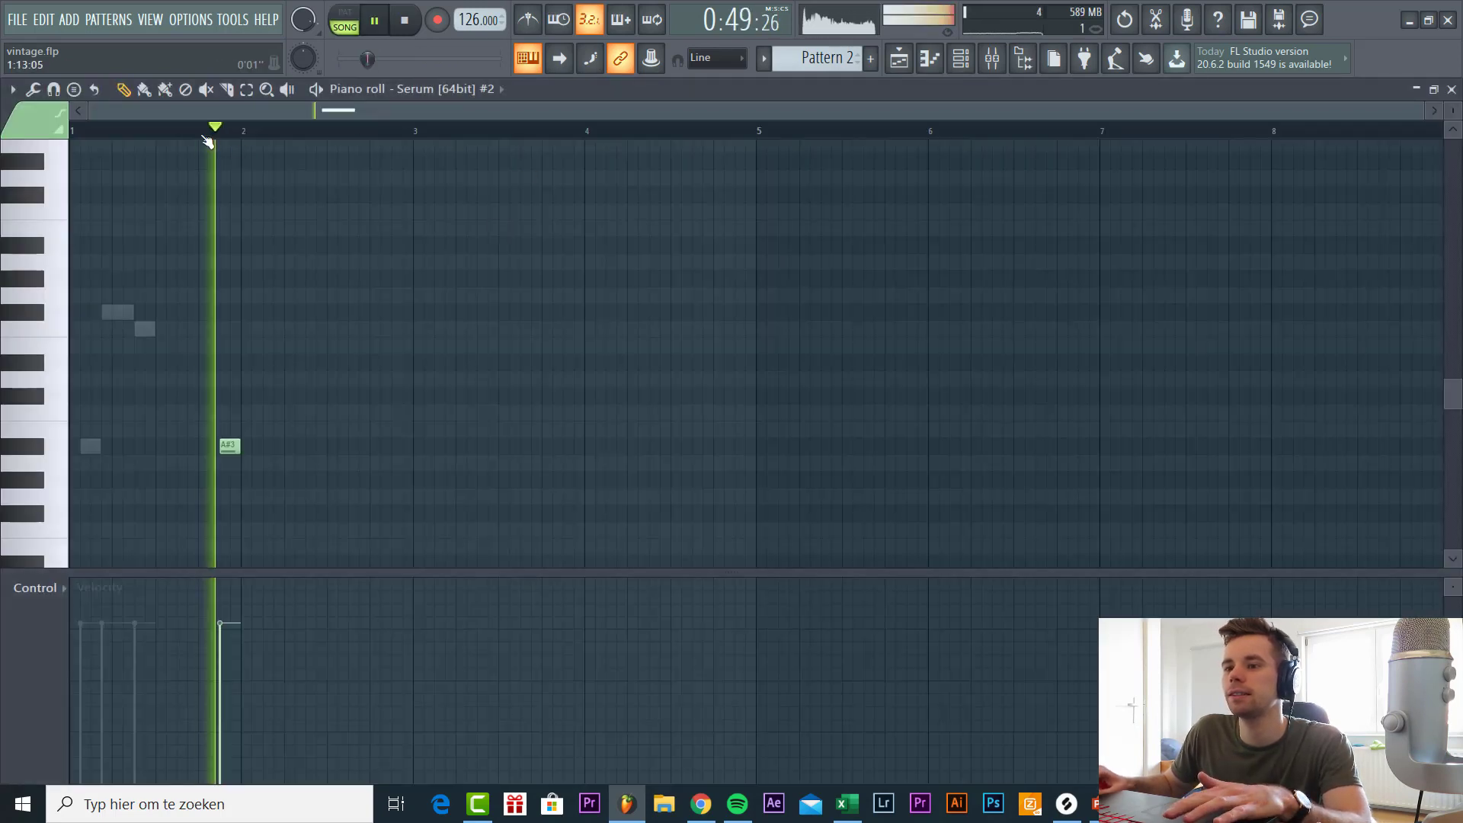
pyautogui.press('space')
pyautogui.click(346, 29)
pyautogui.press('space')
pyautogui.scroll(3, 198, 354)
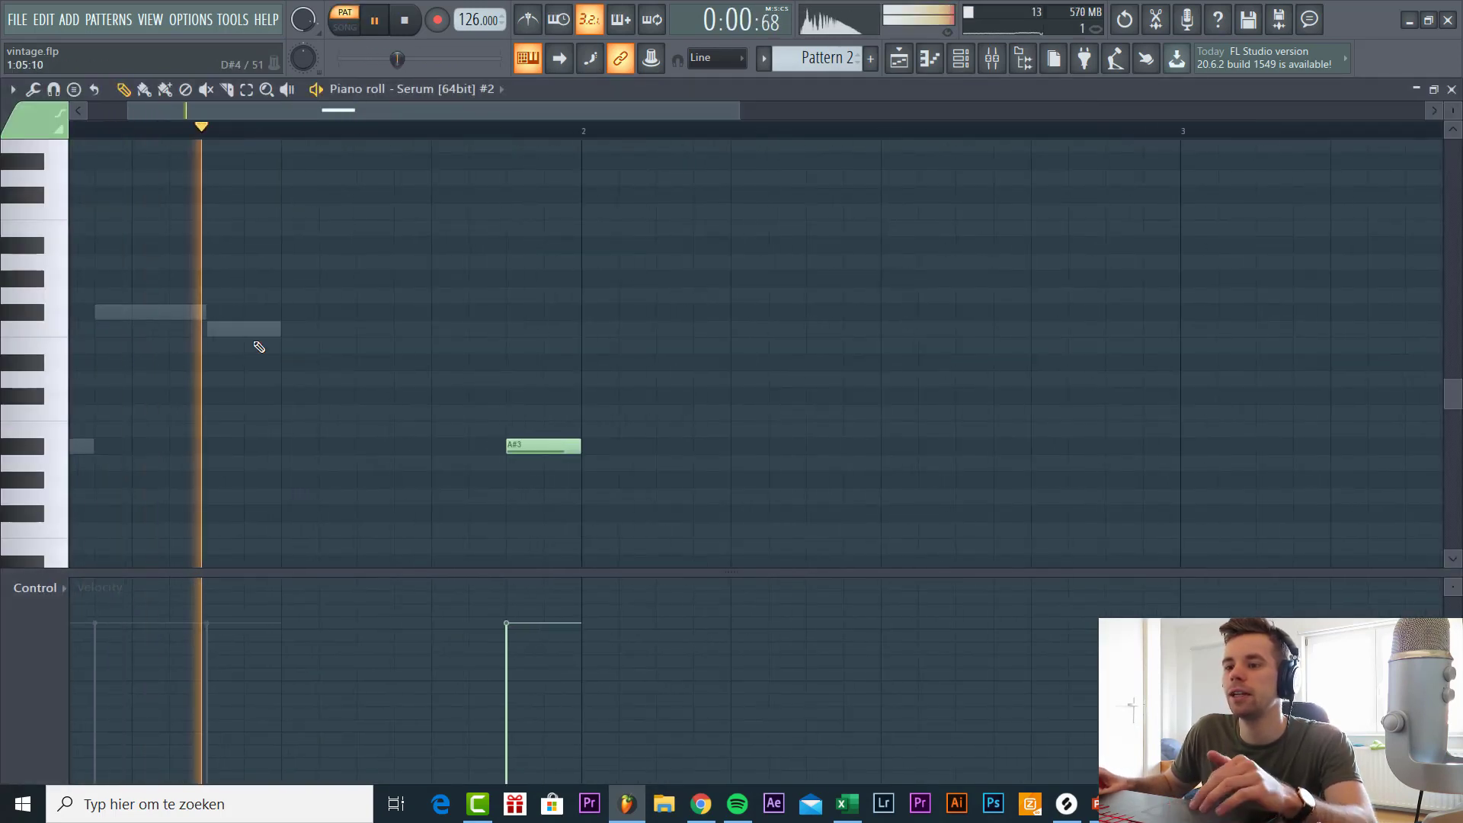
pyautogui.press('F7')
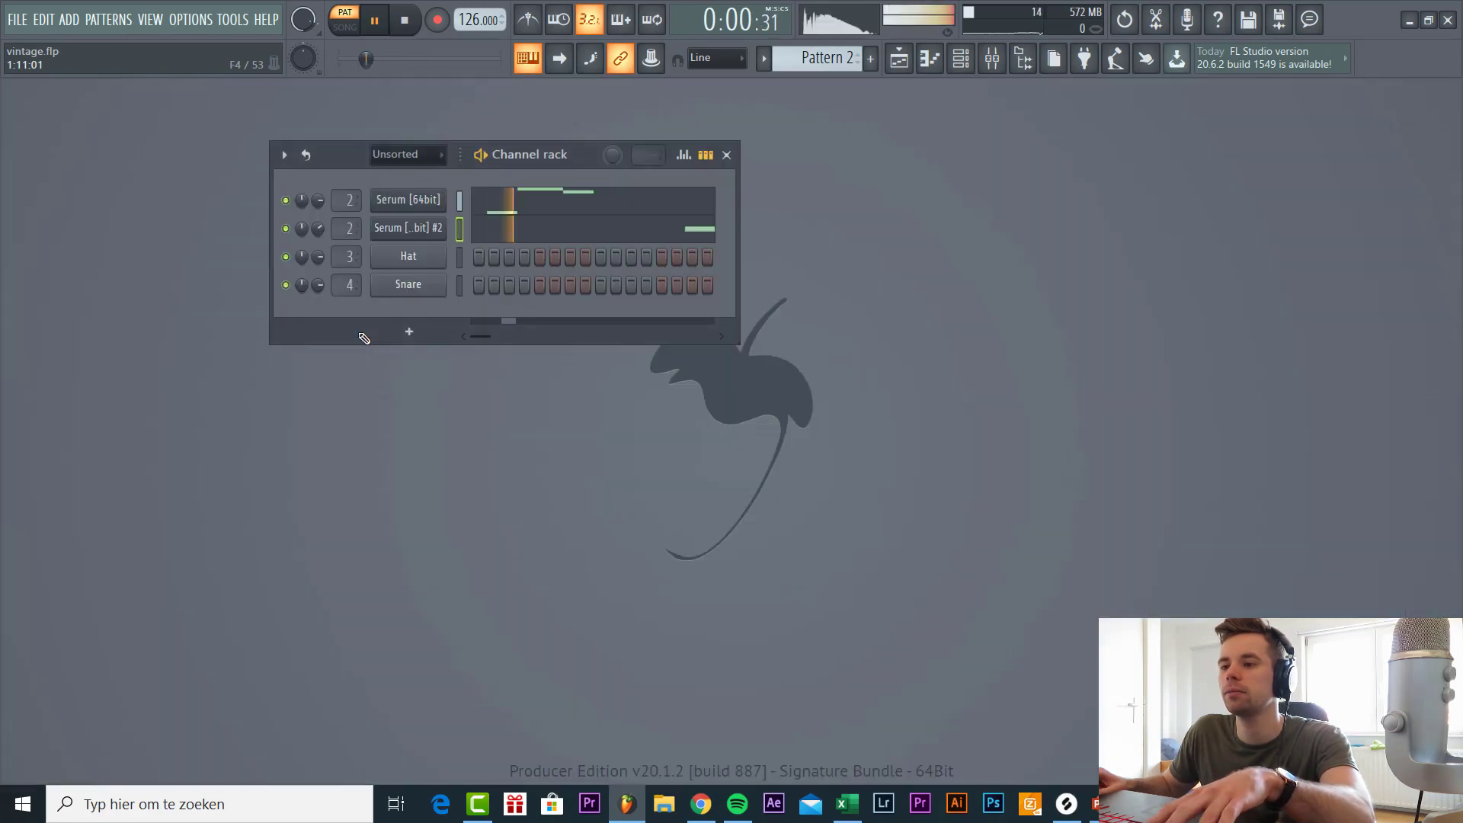
# Open the second Serum instance to examine its BS Tom patch, and stop playback.
pyautogui.click(408, 225)
pyautogui.moveTo(478, 133); pyautogui.dragTo(539, 201)
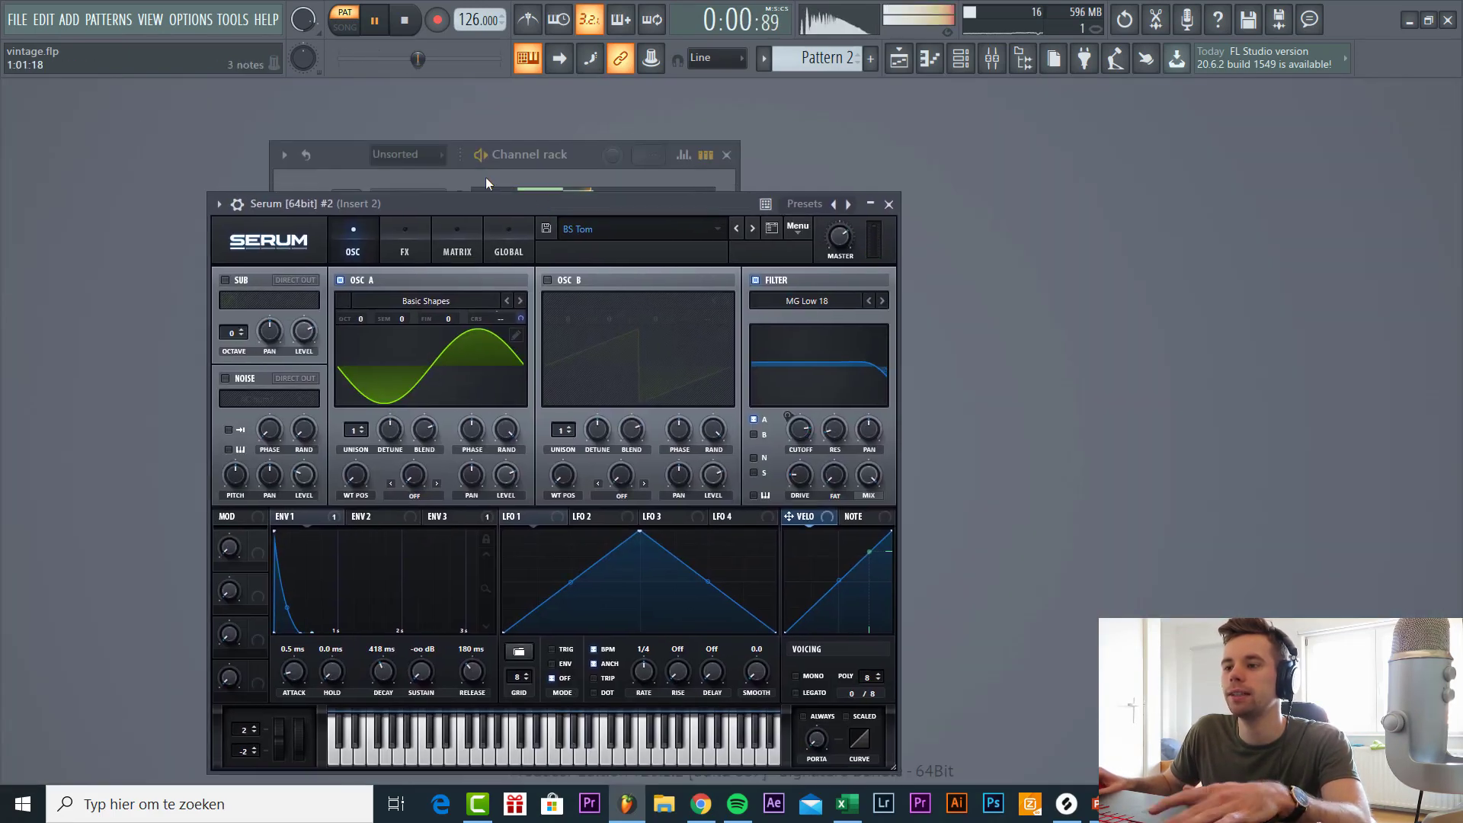
pyautogui.press('space')
pyautogui.click(494, 169)
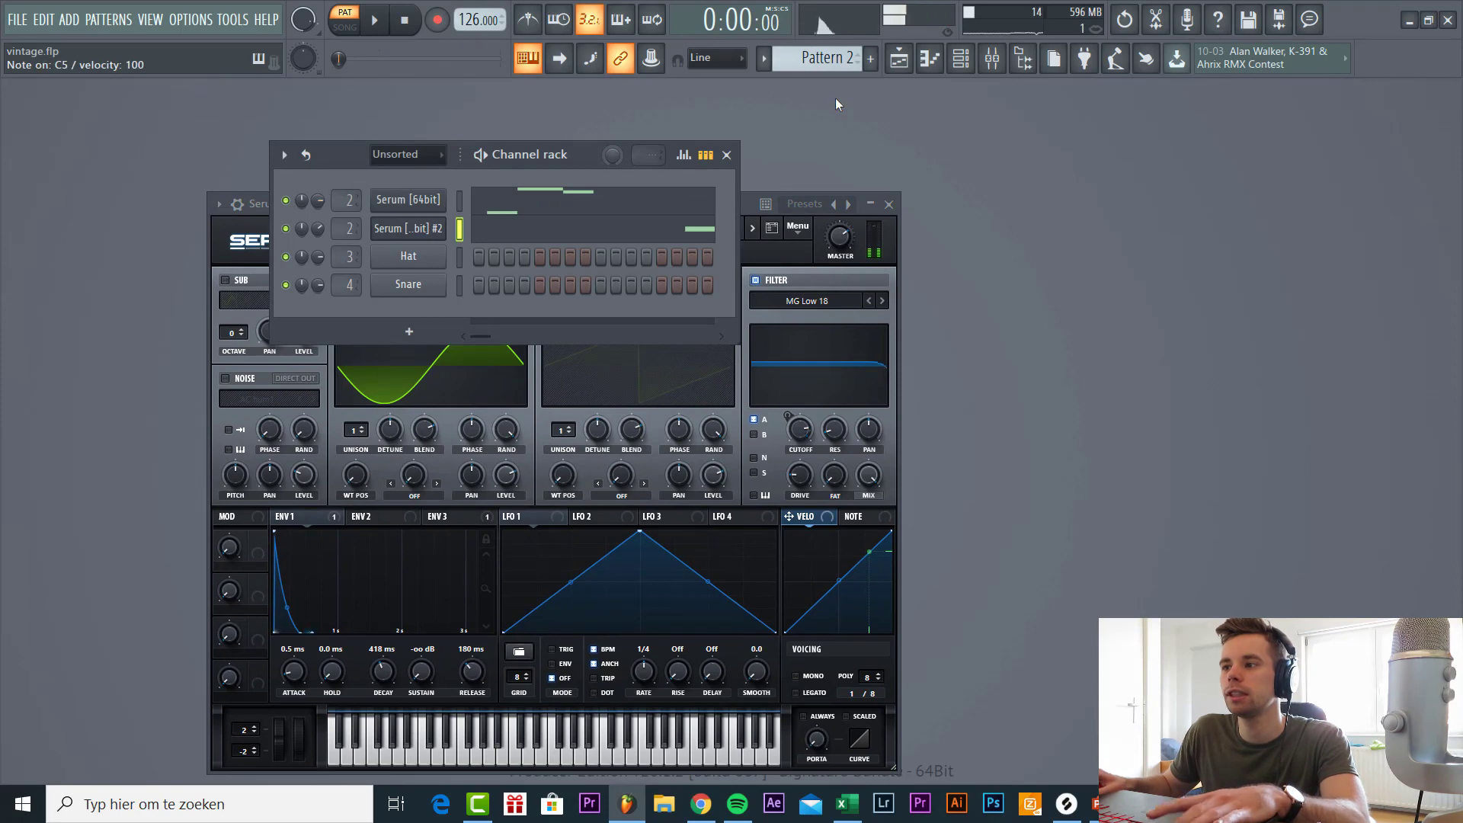
# Open the playlist arrangement, solo Track 7 to check its clips, and restore all tracks.
pyautogui.click(899, 57)
pyautogui.scroll(-3, 426, 320)
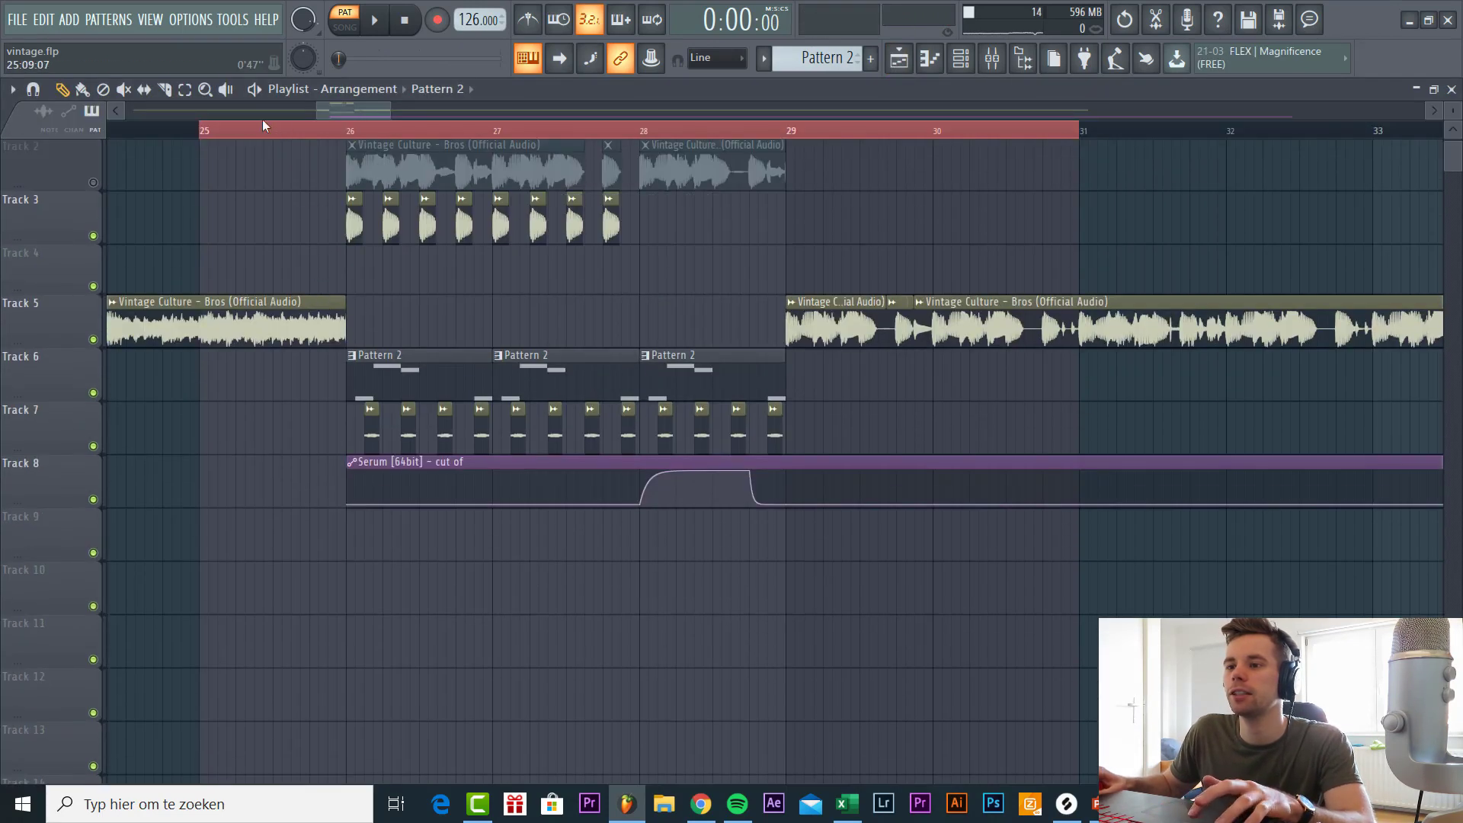
pyautogui.scroll(3, 300, 441)
pyautogui.keyDown('ctrl'); pyautogui.click(94, 446); pyautogui.keyUp('ctrl')
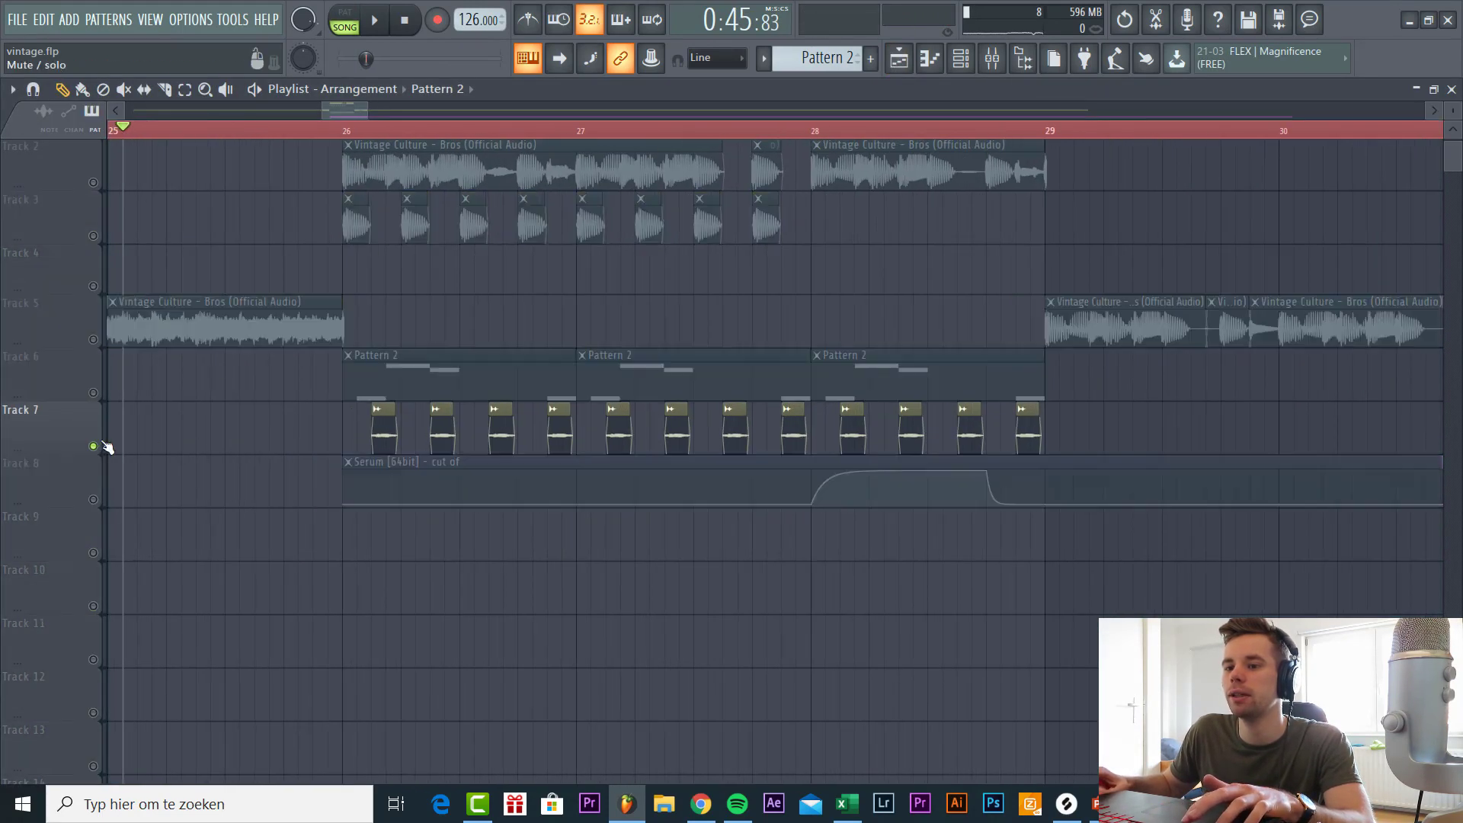
pyautogui.click(94, 236)
pyautogui.click(94, 392)
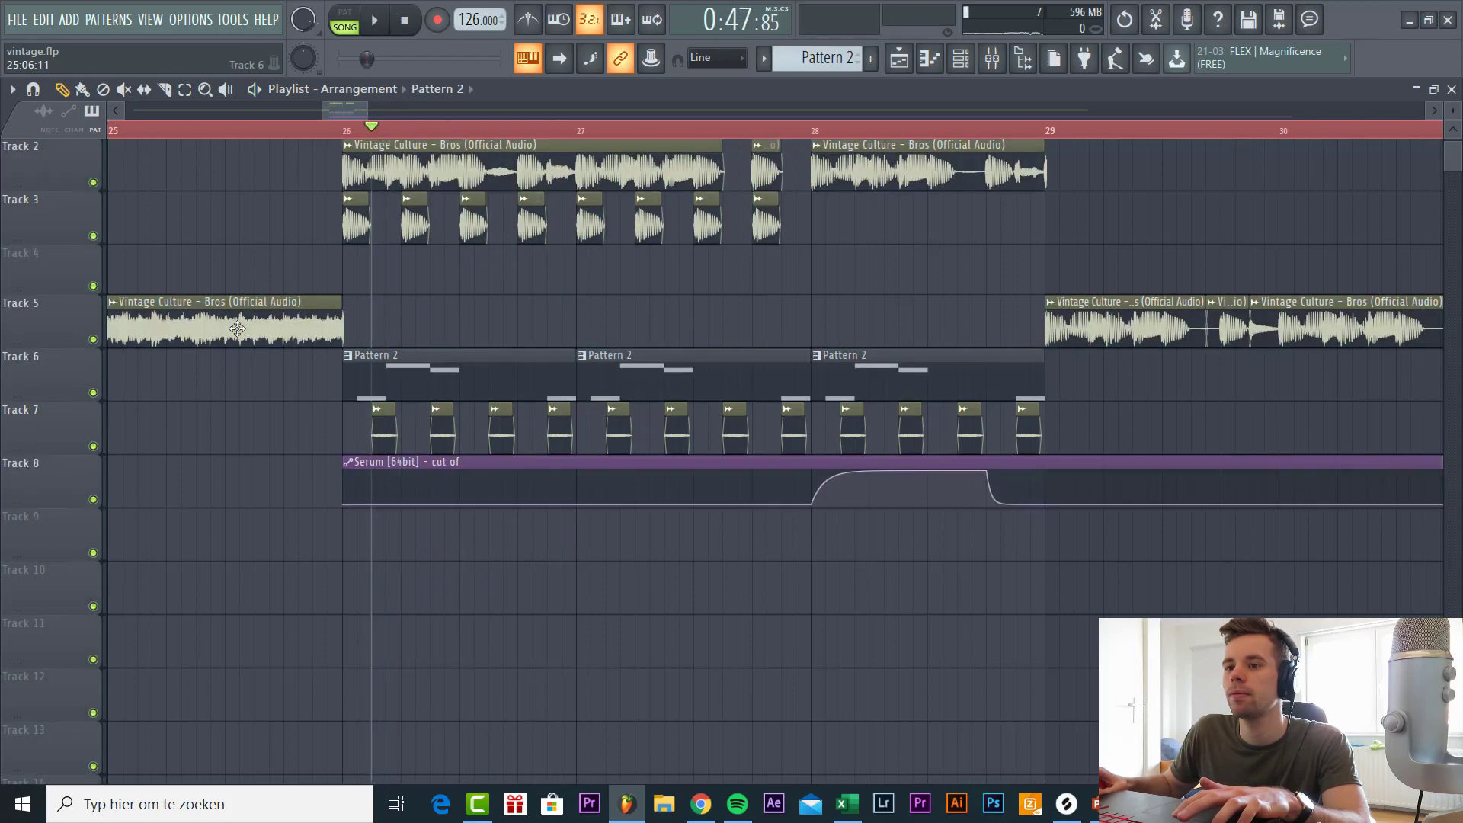
# Mute Track 2 and play the arrangement in song mode from just before bar 25, stopping near bar 29.
pyautogui.click(93, 182)
pyautogui.scroll(-2, 186, 142)
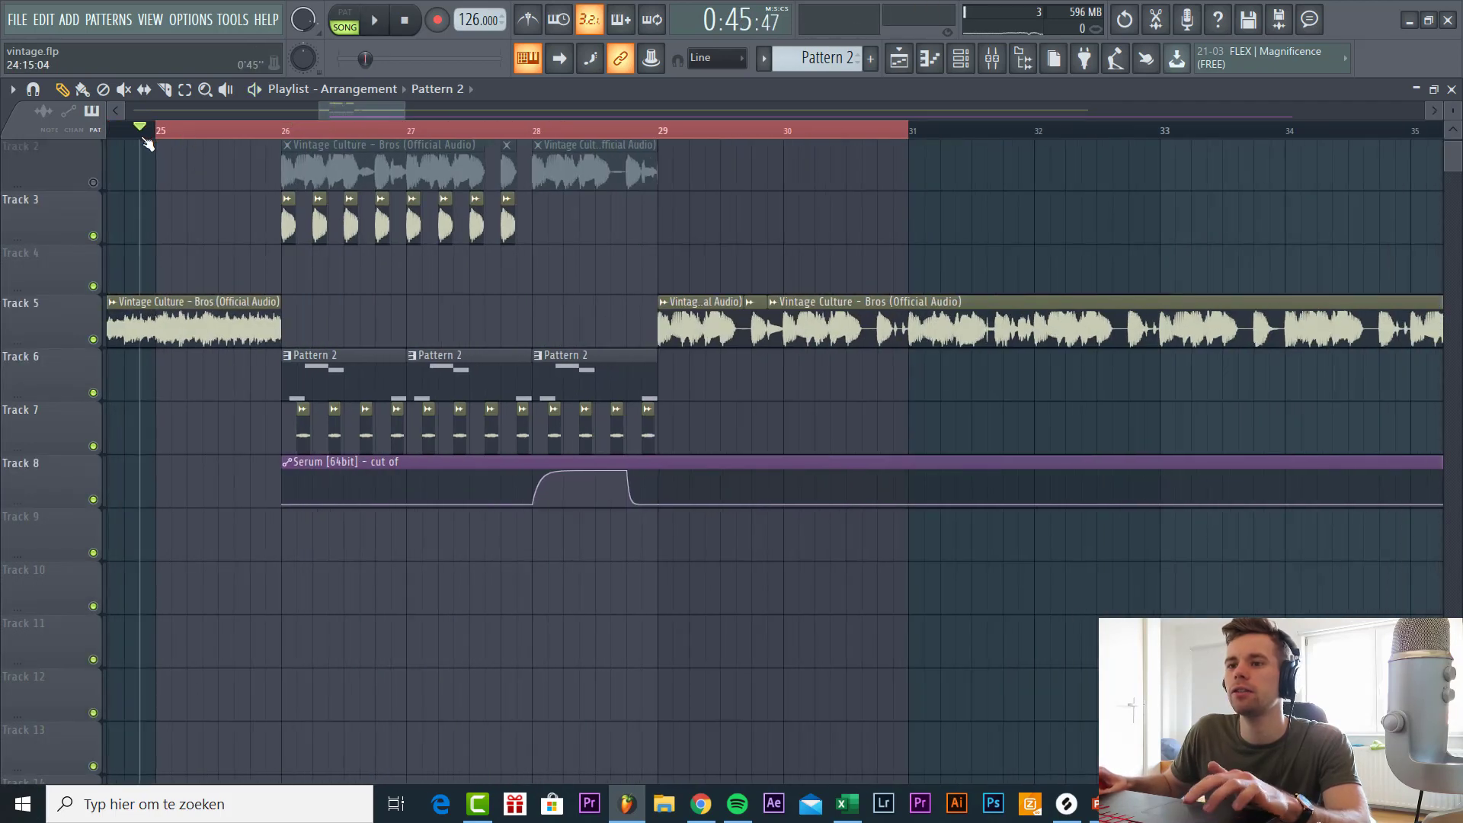
pyautogui.press('space')
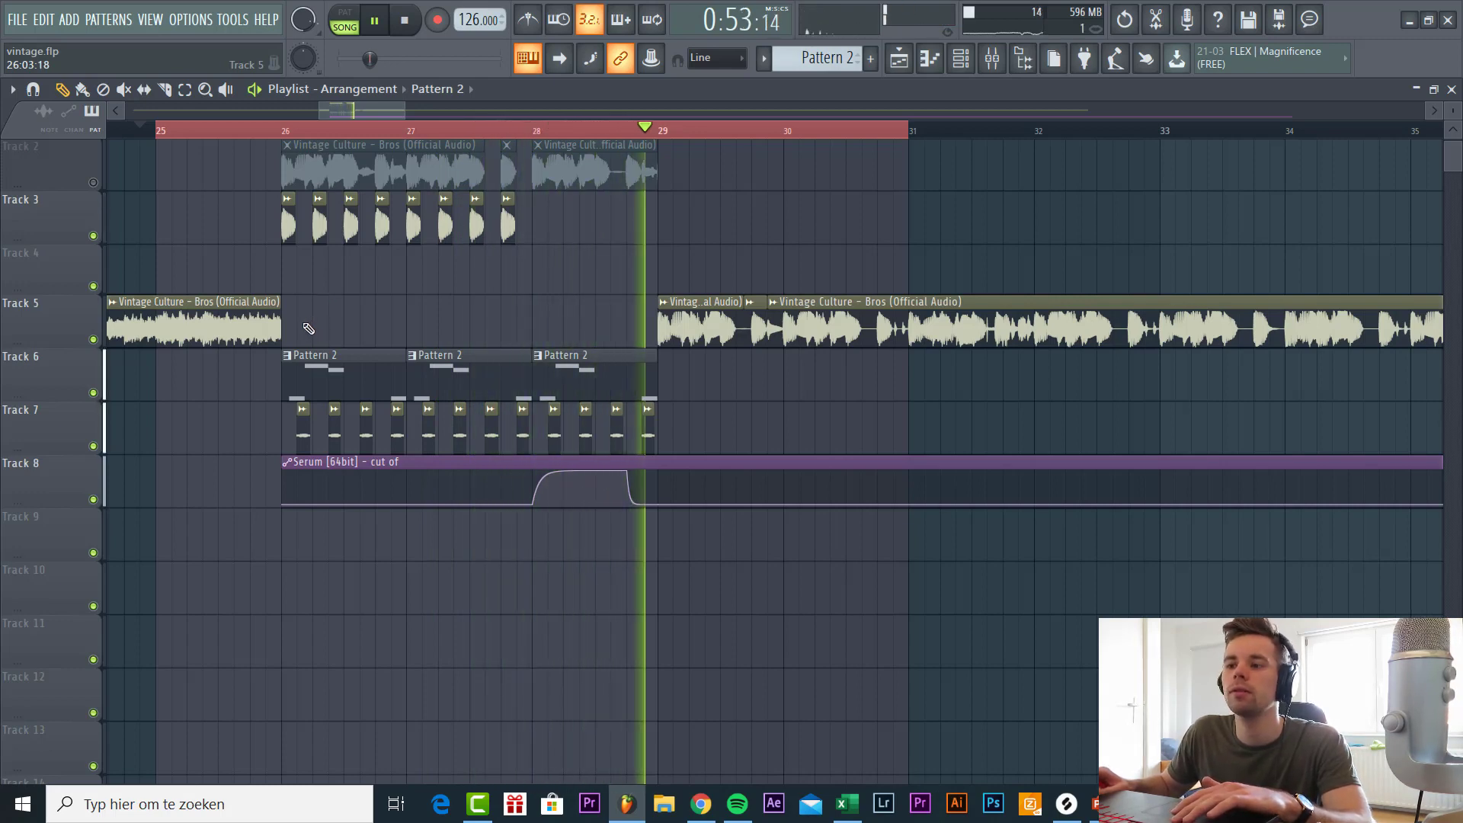
pyautogui.press('space')
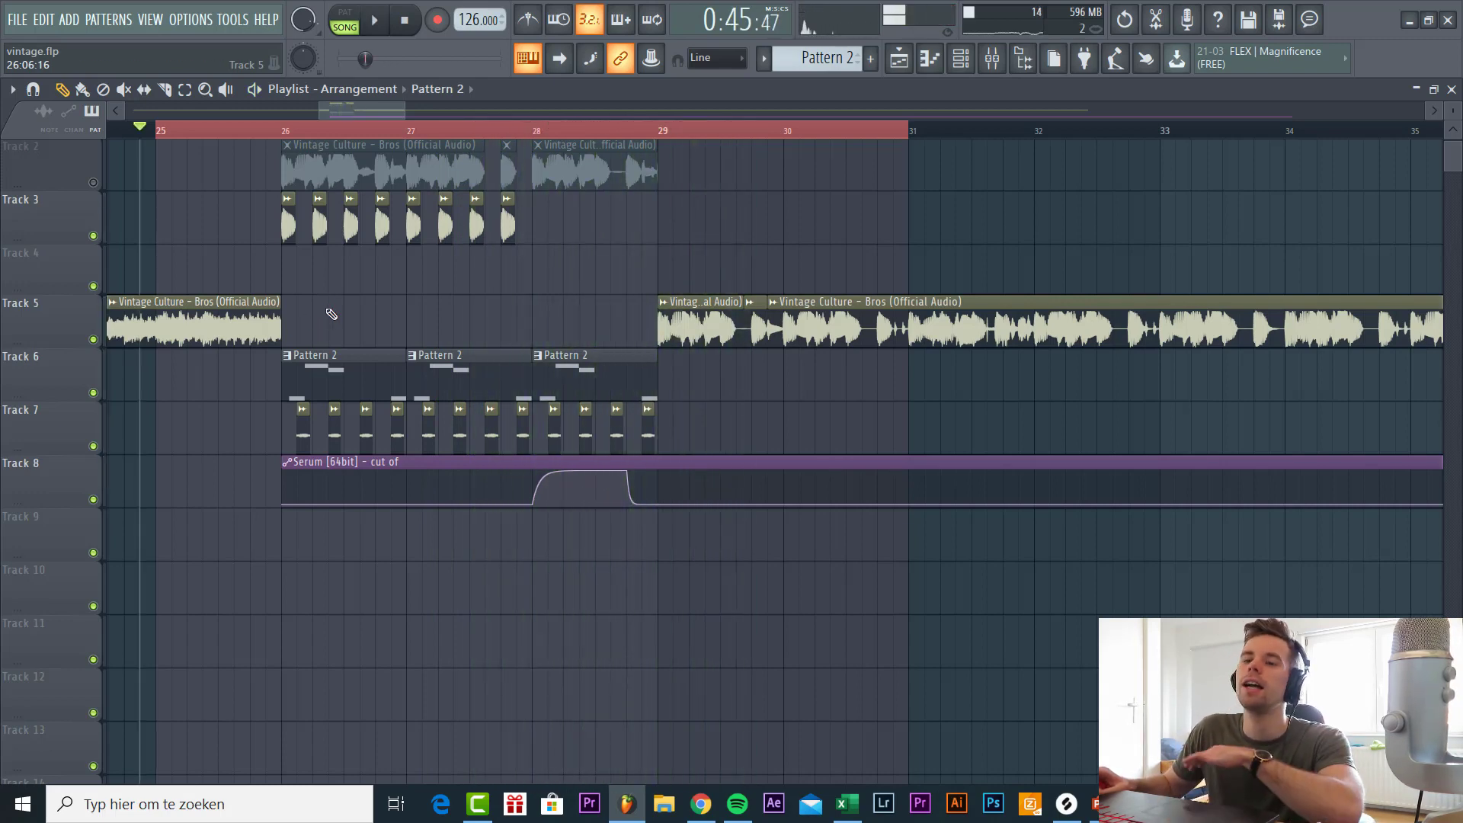